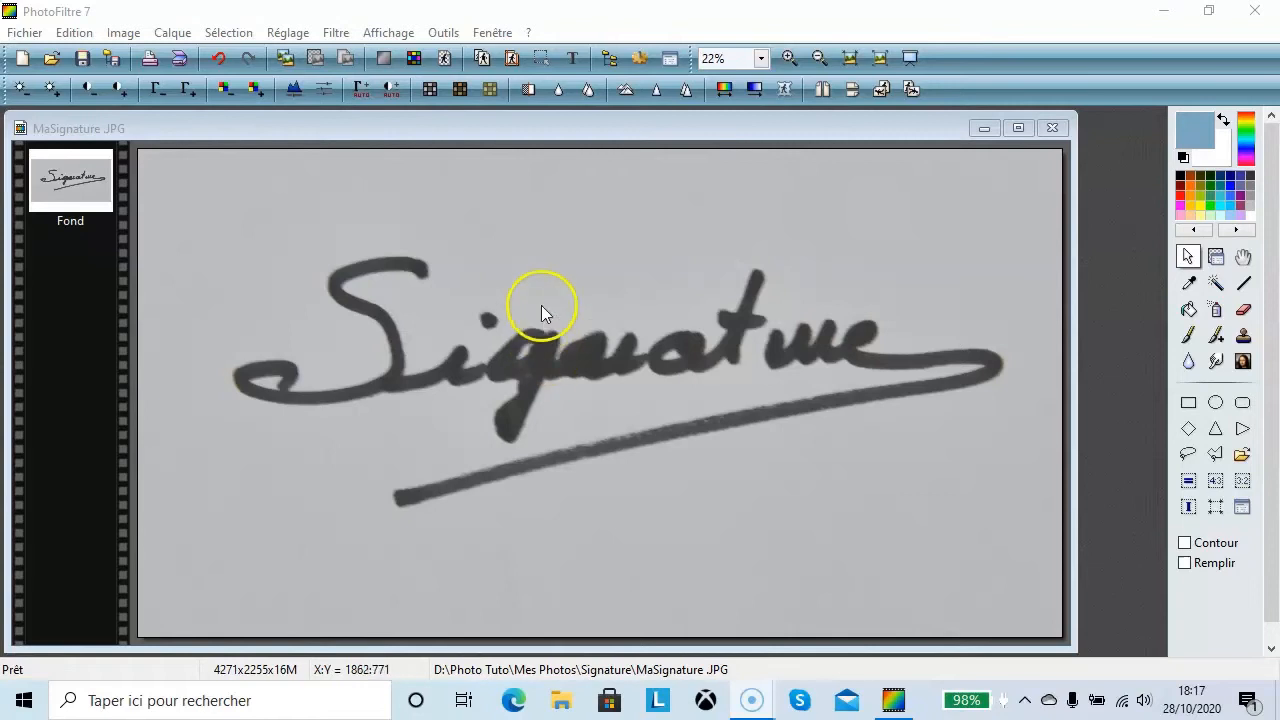
Start the Bichromie adjustment on the signature photo, with black as colour 1 and white as colour 2
left_click(289, 36)
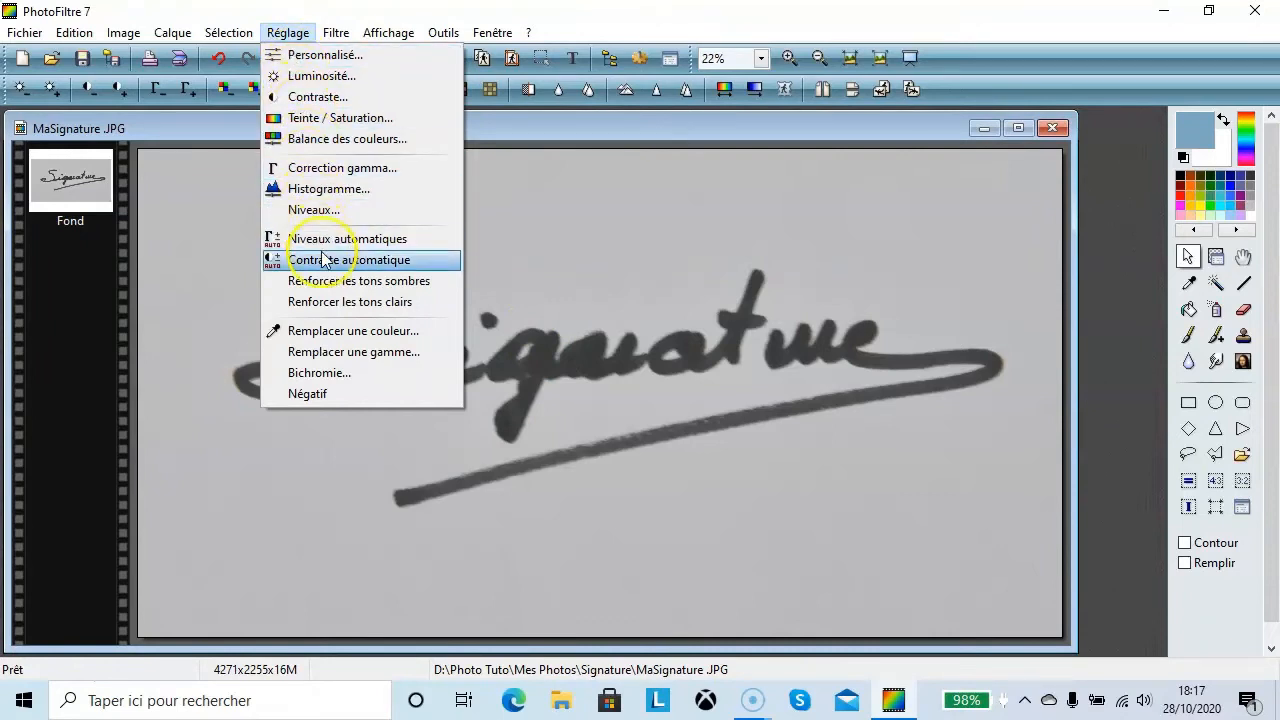
left_click(346, 376)
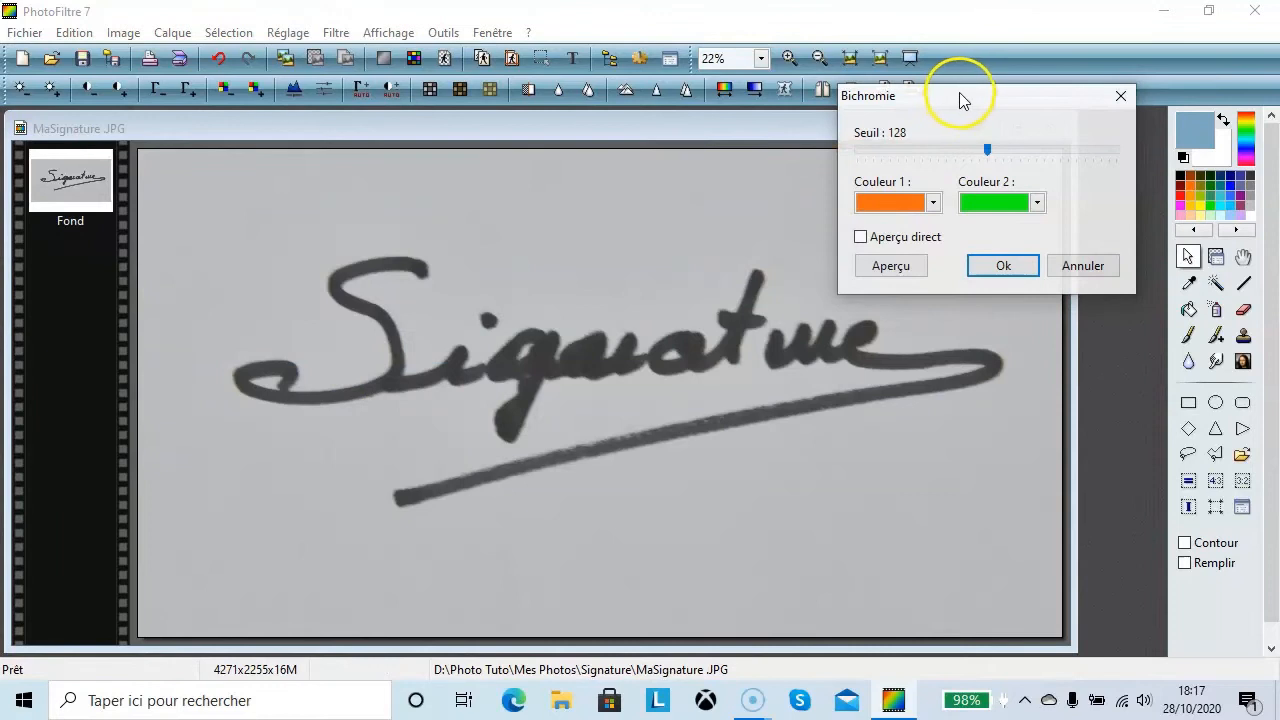
left_click_drag(970, 107, 802, 381)
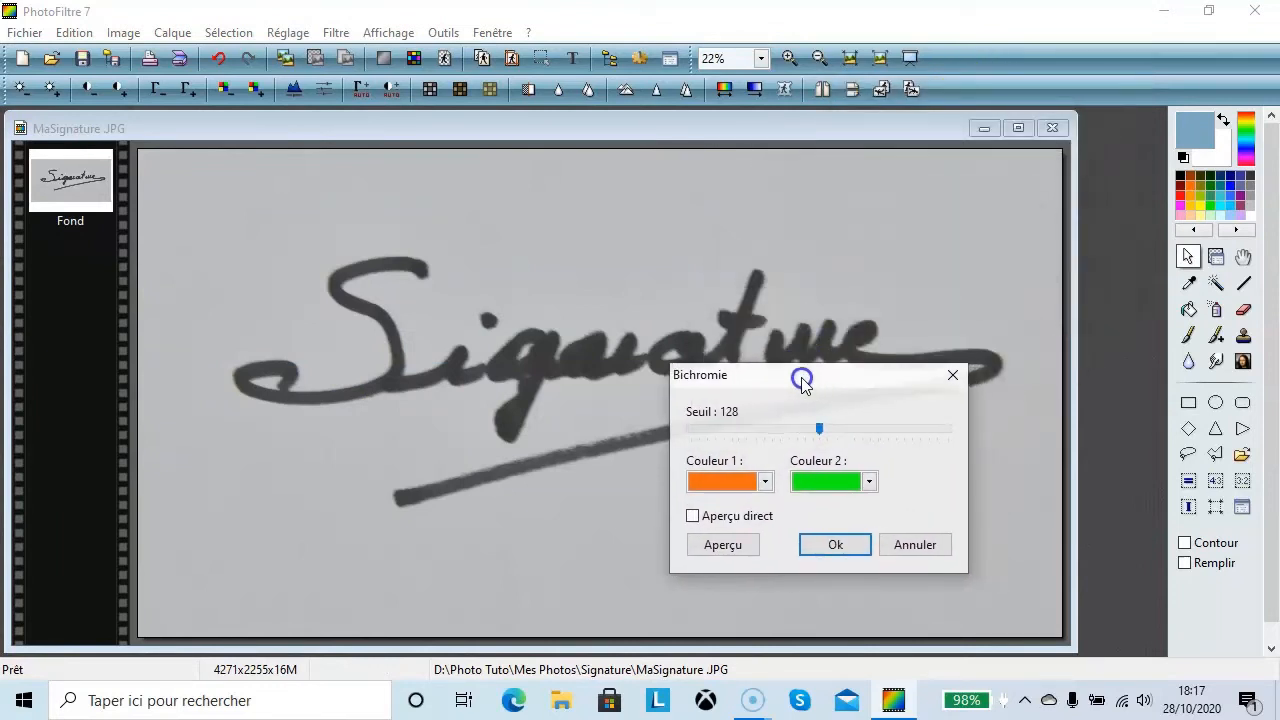
left_click(766, 482)
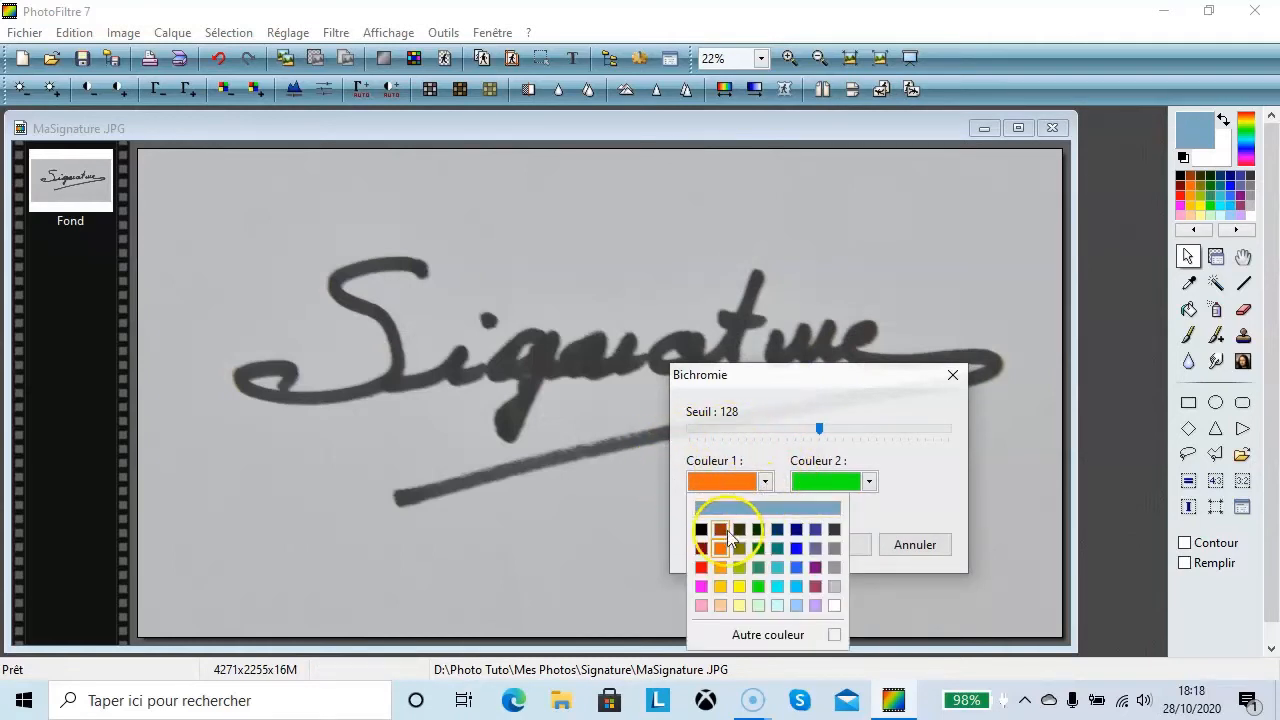
left_click(701, 530)
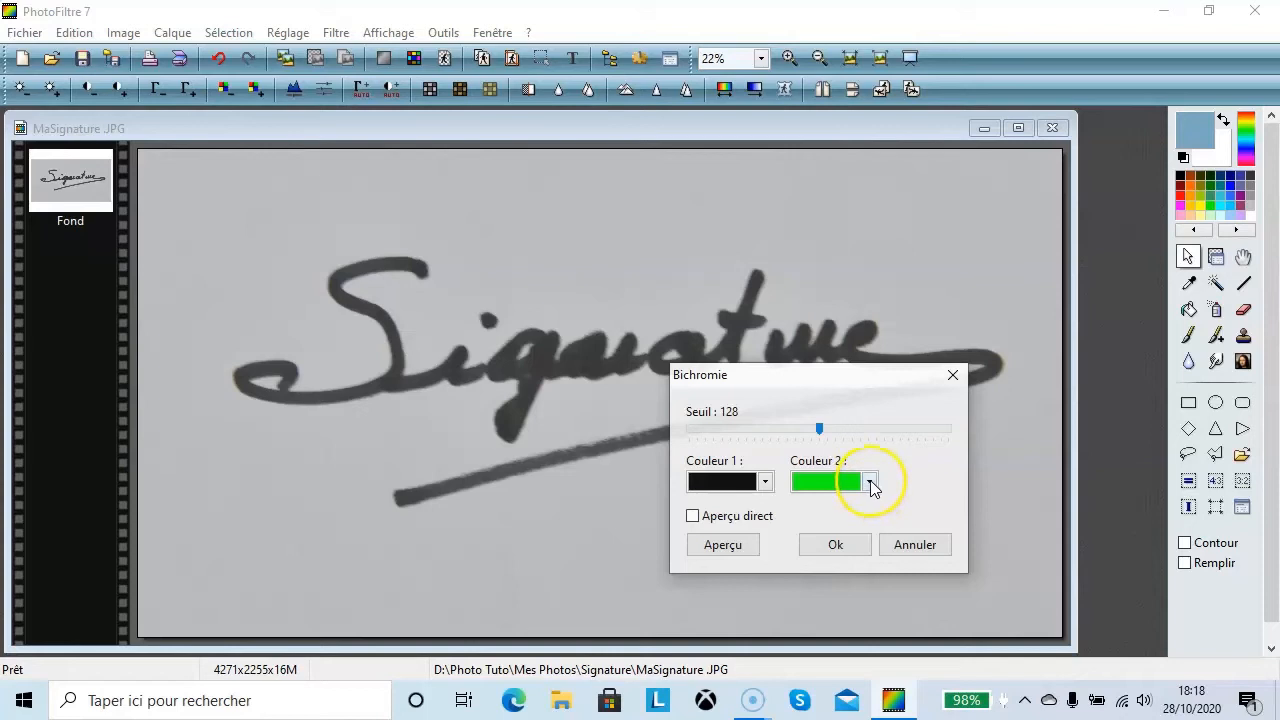
left_click(871, 484)
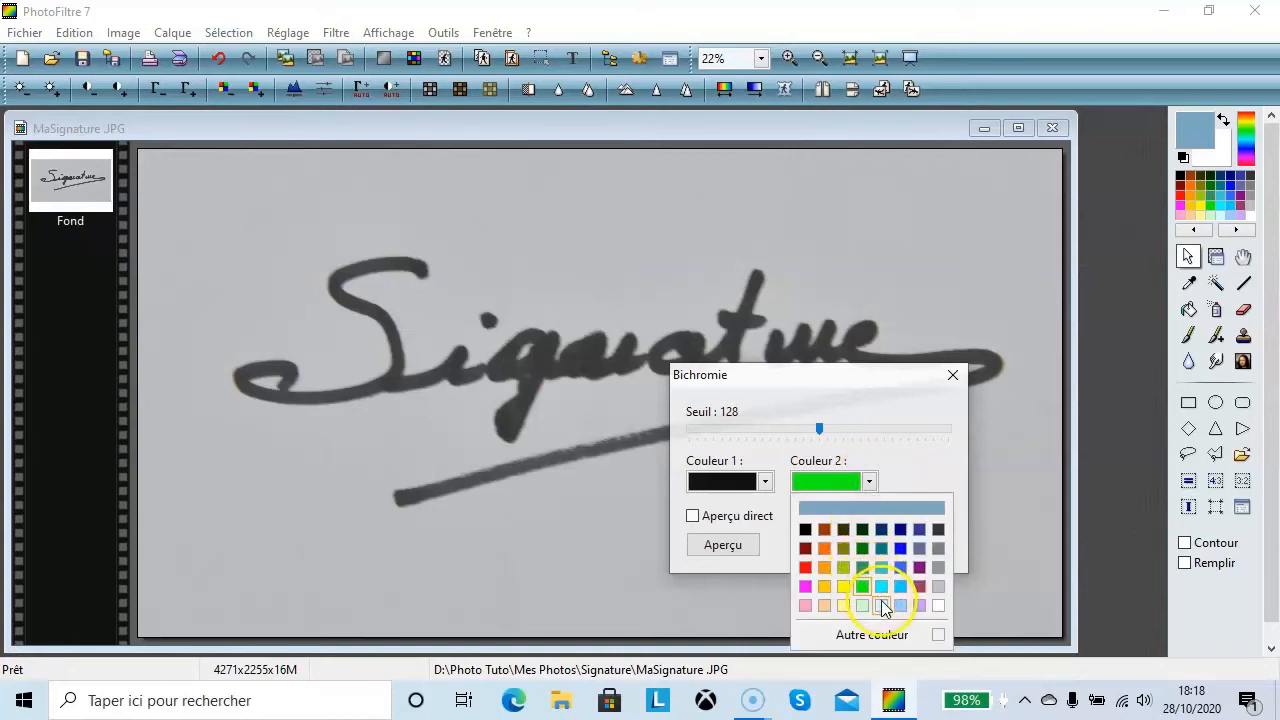
left_click(939, 606)
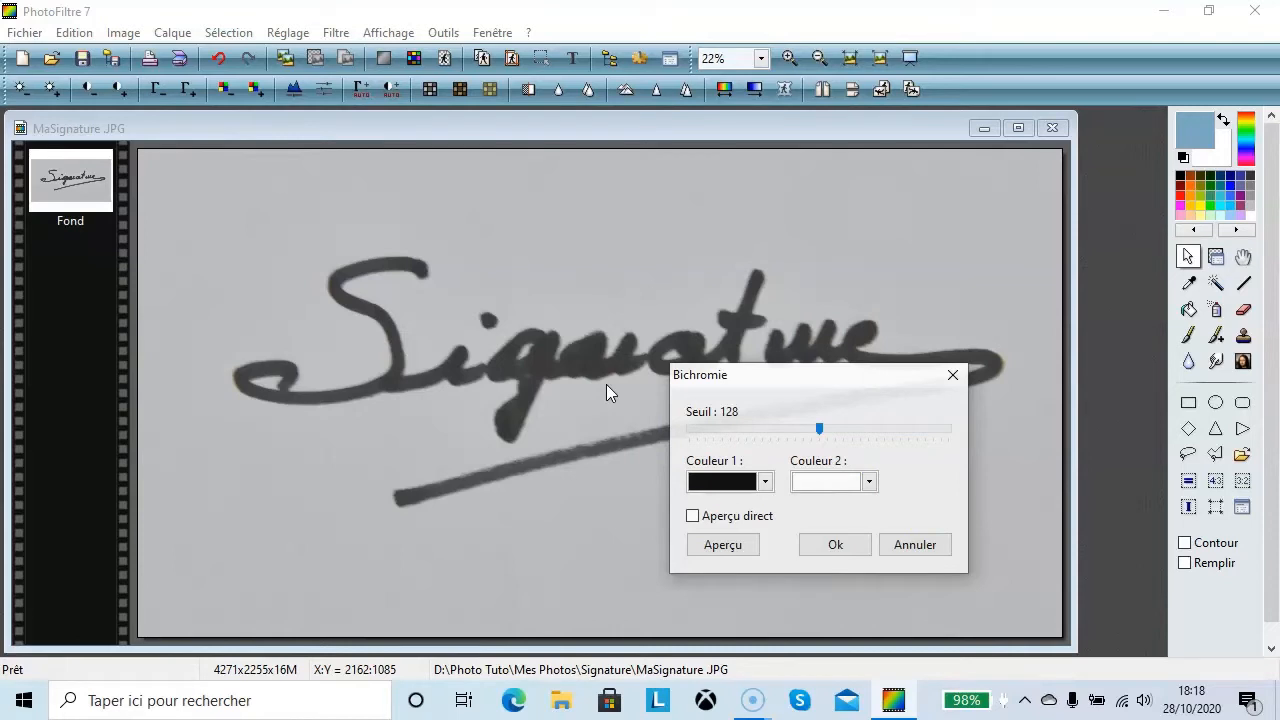
Enable the direct preview, test the Bichromie threshold at 0 and 255, return it to mid-range and apply the adjustment
left_click(692, 516)
left_click_drag(829, 377, 965, 117)
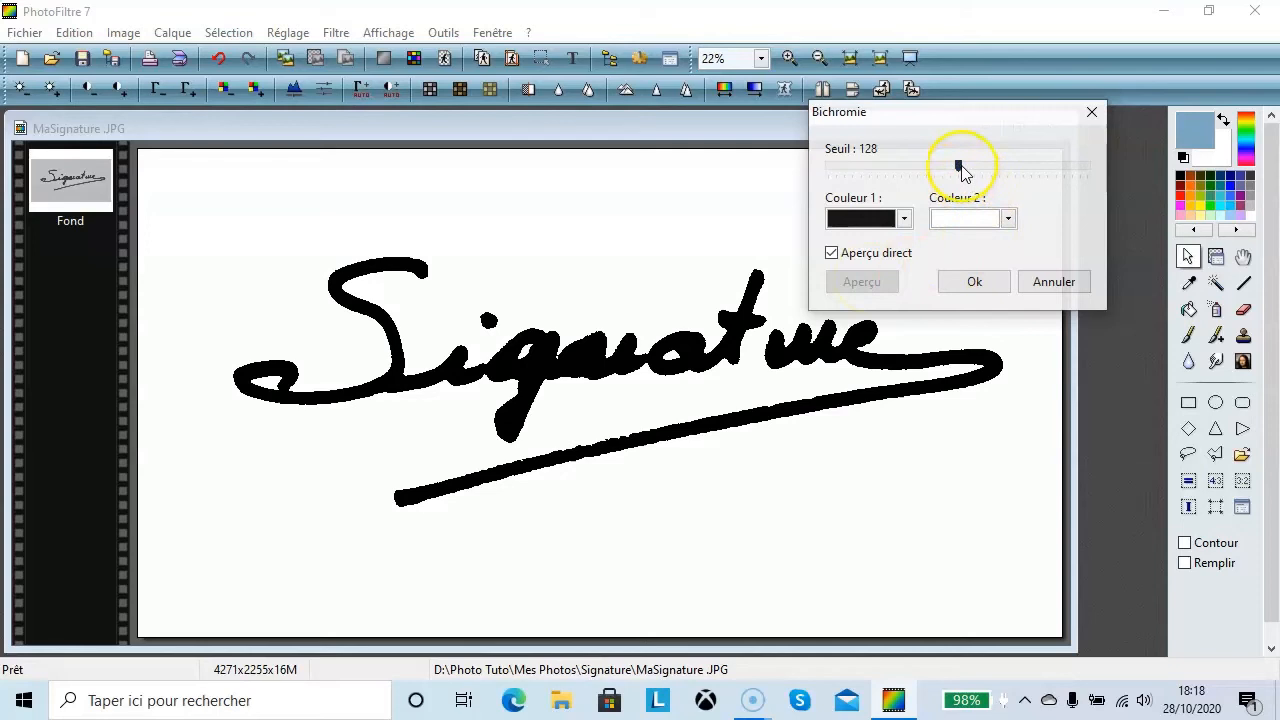
left_click_drag(960, 165, 814, 165)
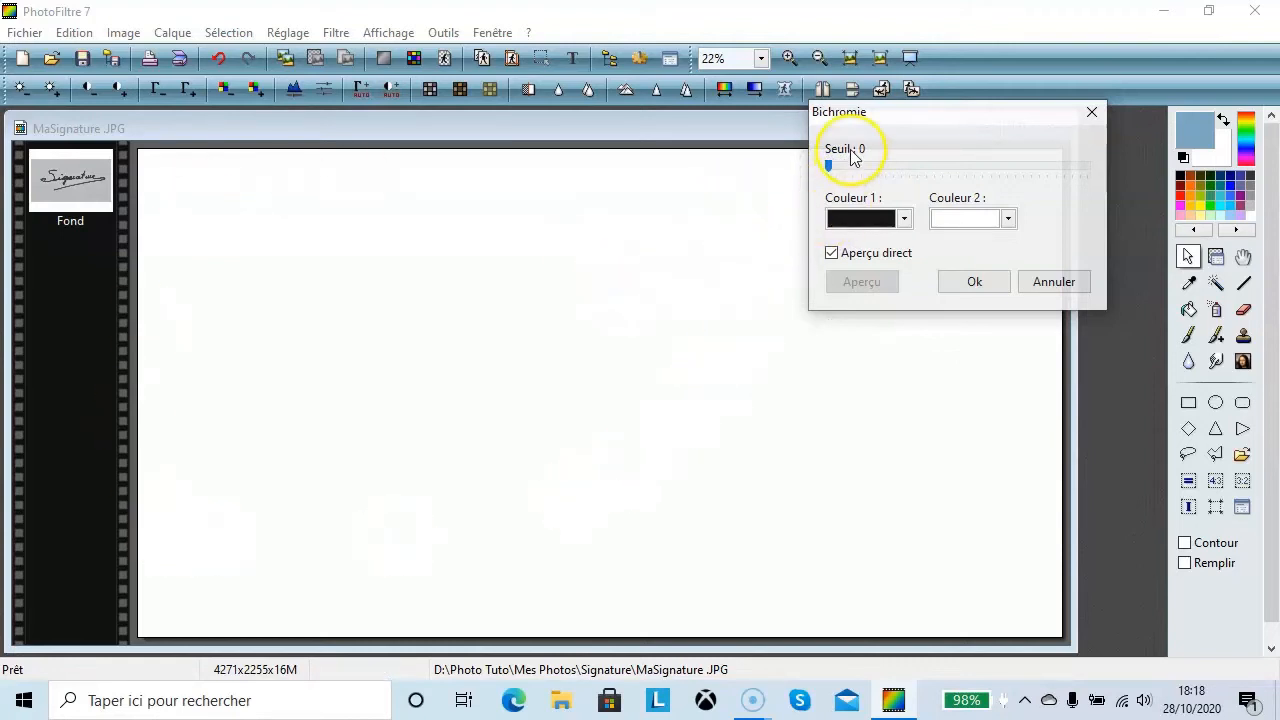
left_click_drag(834, 166, 1095, 175)
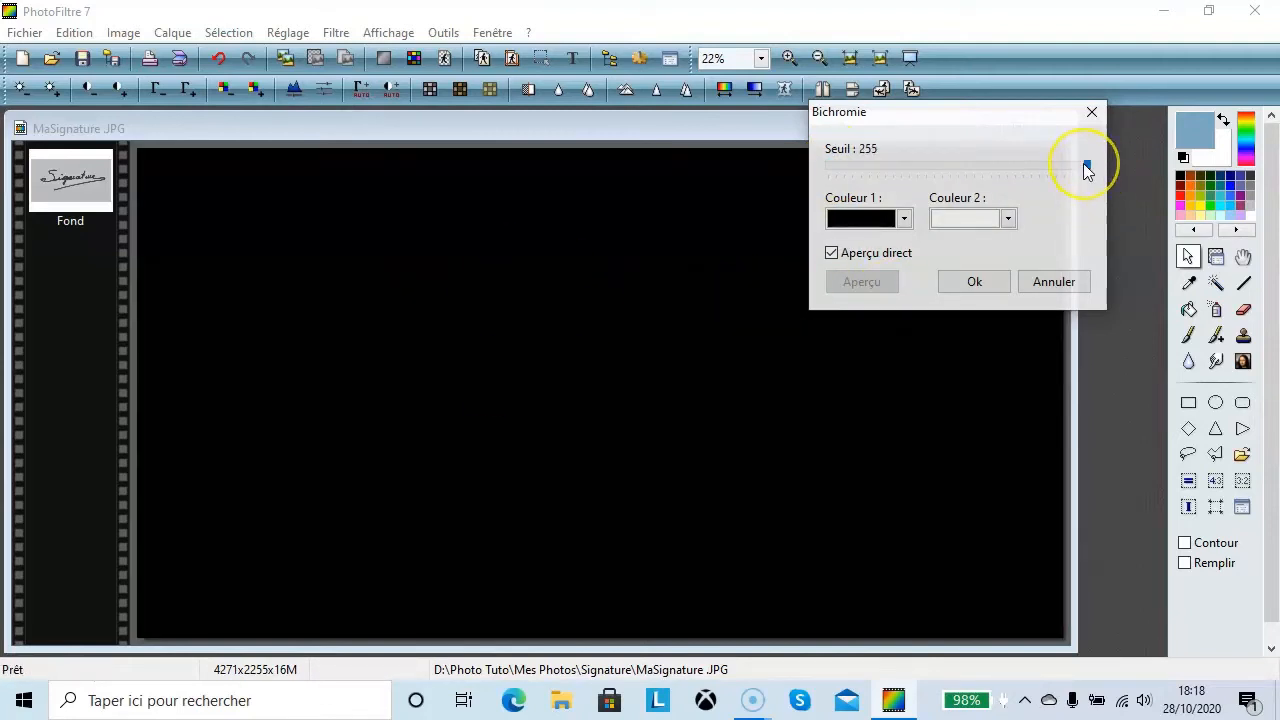
left_click_drag(1088, 168, 959, 170)
mouse_move(978, 290)
left_mouse_down()
mouse_move(880, 305)
mouse_move(983, 287)
left_mouse_up()
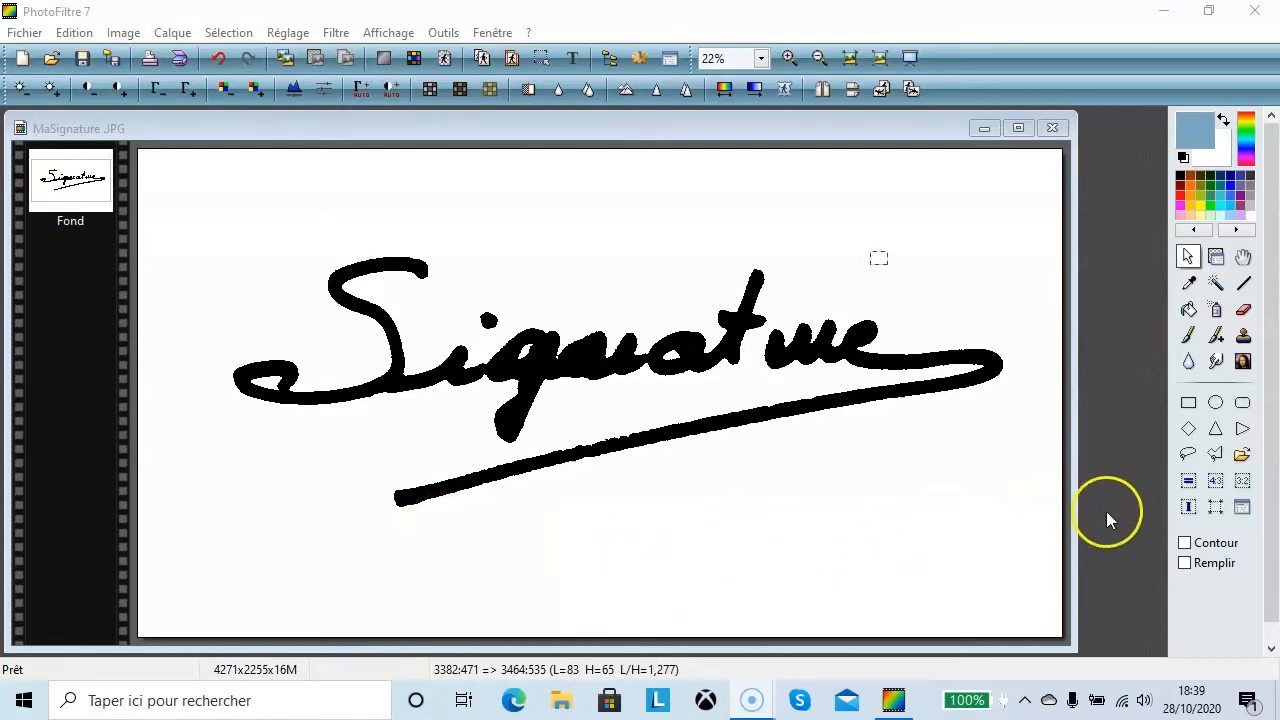
Select the black signature with the Magic Wand at tolerance 12 and the Couleur option enabled
left_click(1220, 284)
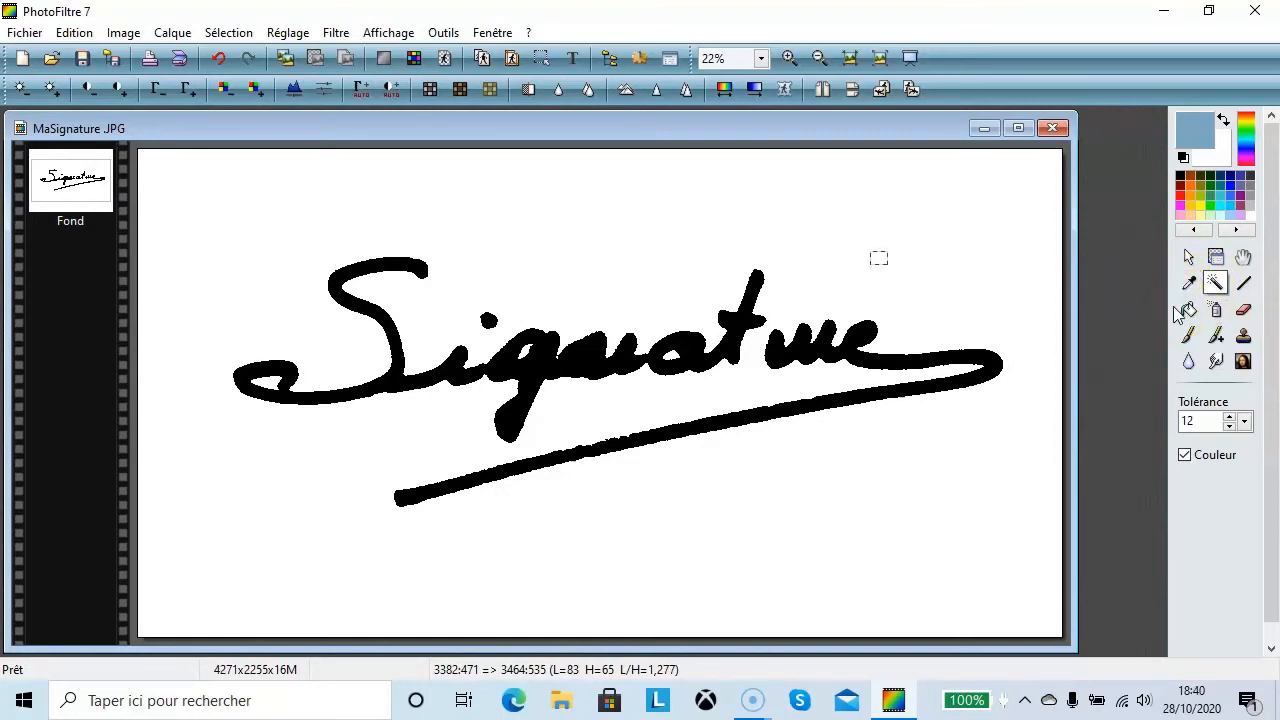
left_click(1246, 425)
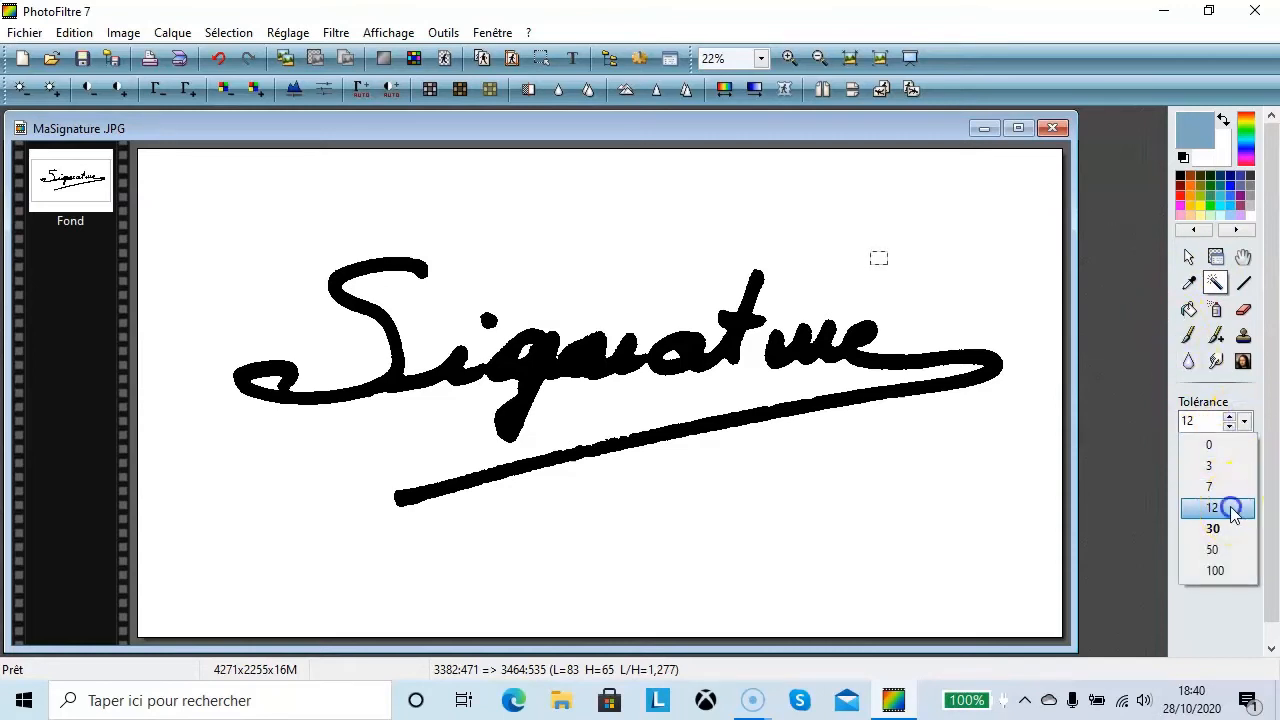
left_click(1232, 507)
left_click(1212, 426)
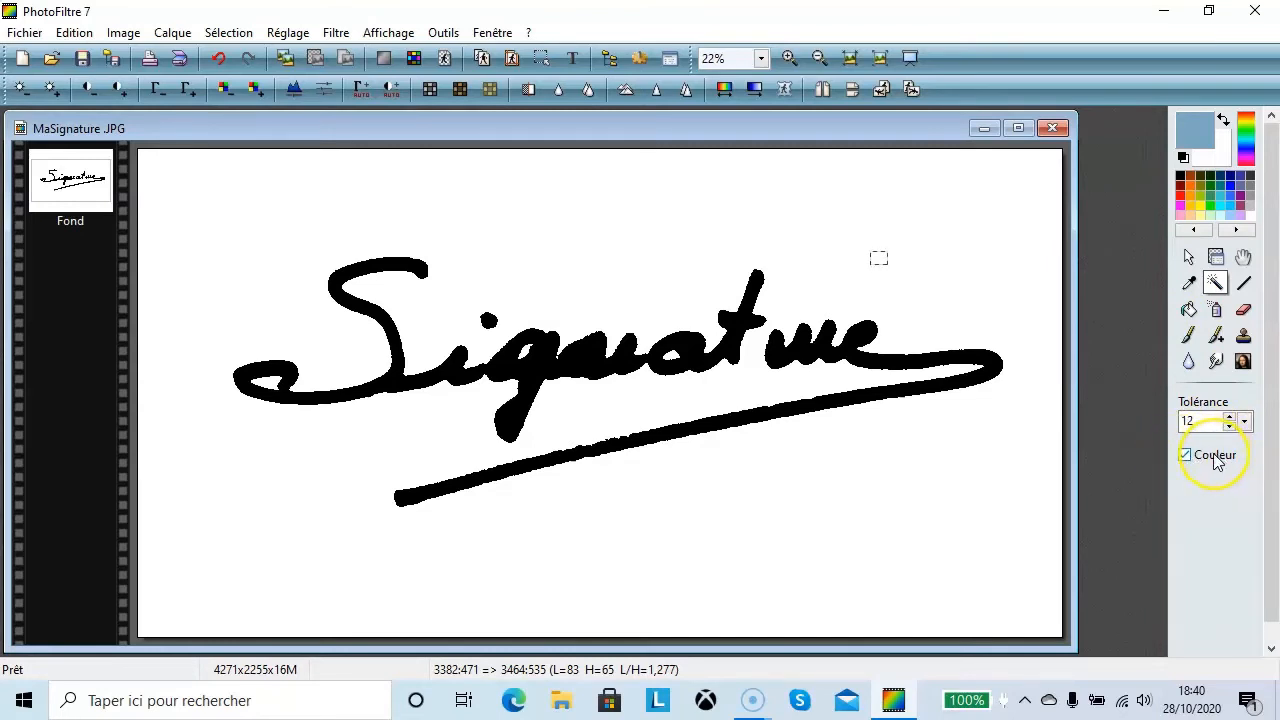
left_click(1211, 459)
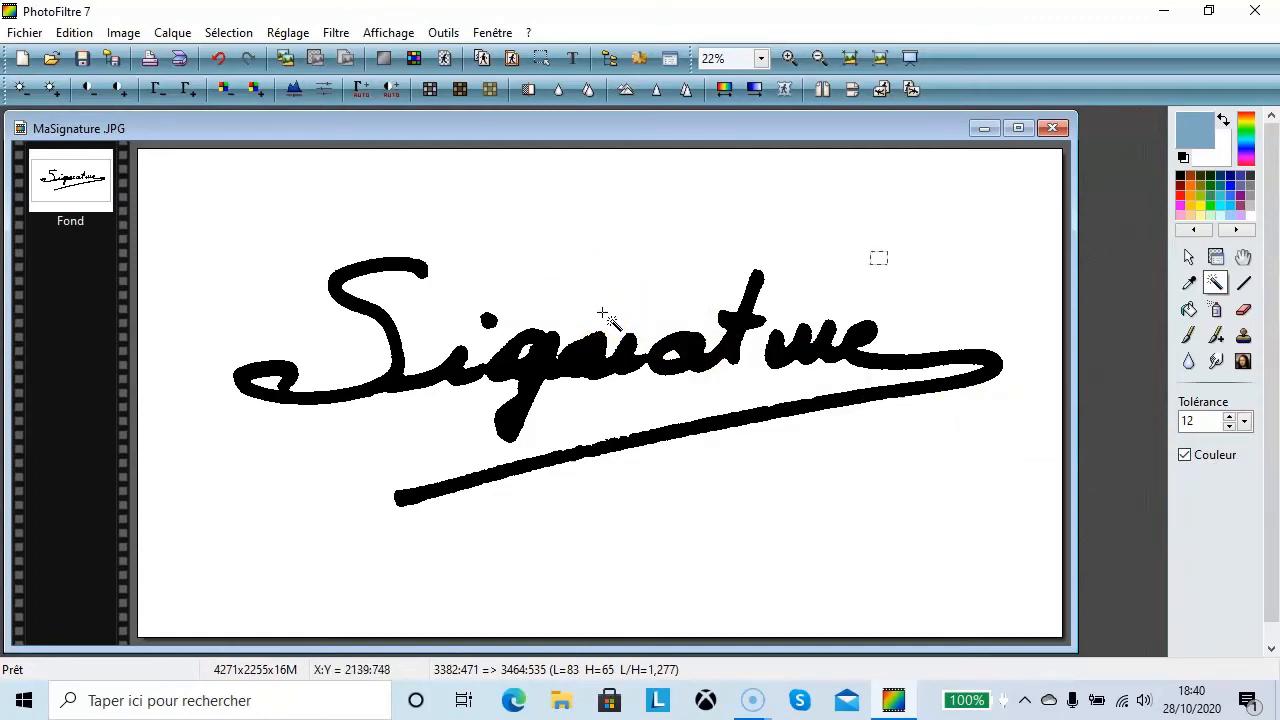
left_click(595, 350)
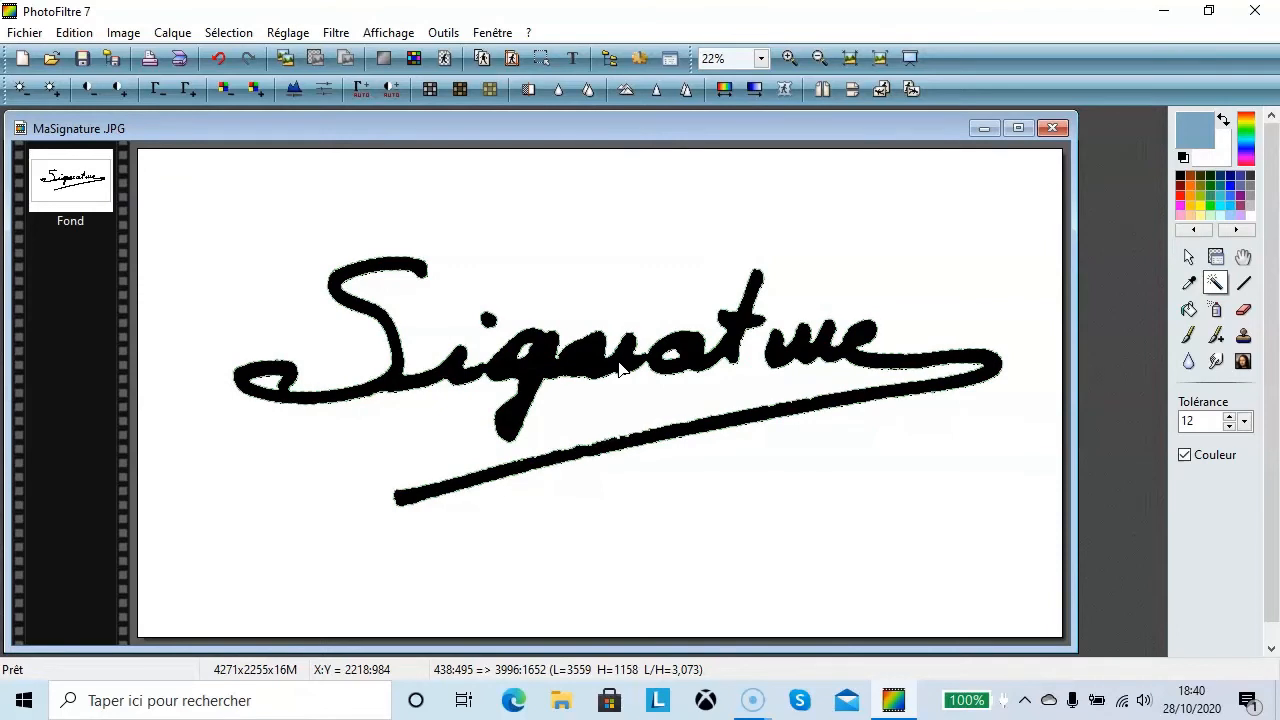
left_click(619, 356)
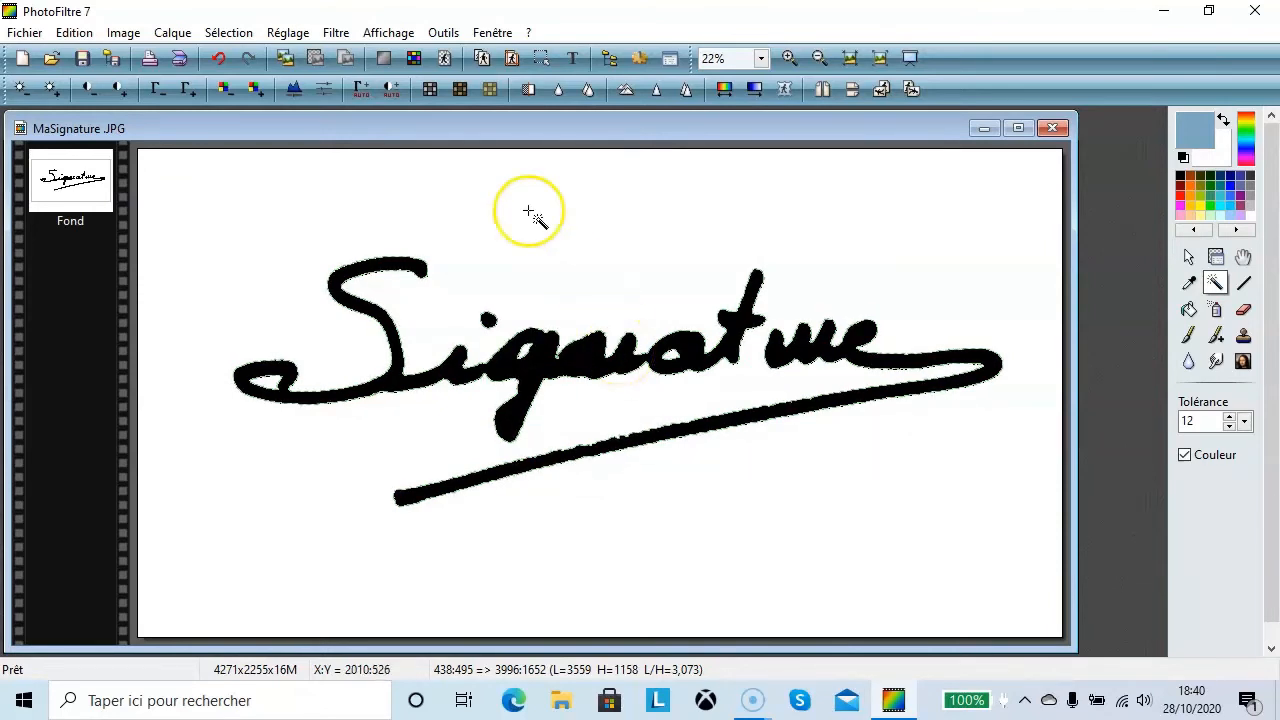
Save the signature selection as a shape named "Ma signature.pfs" in the Selections folder
left_click(229, 32)
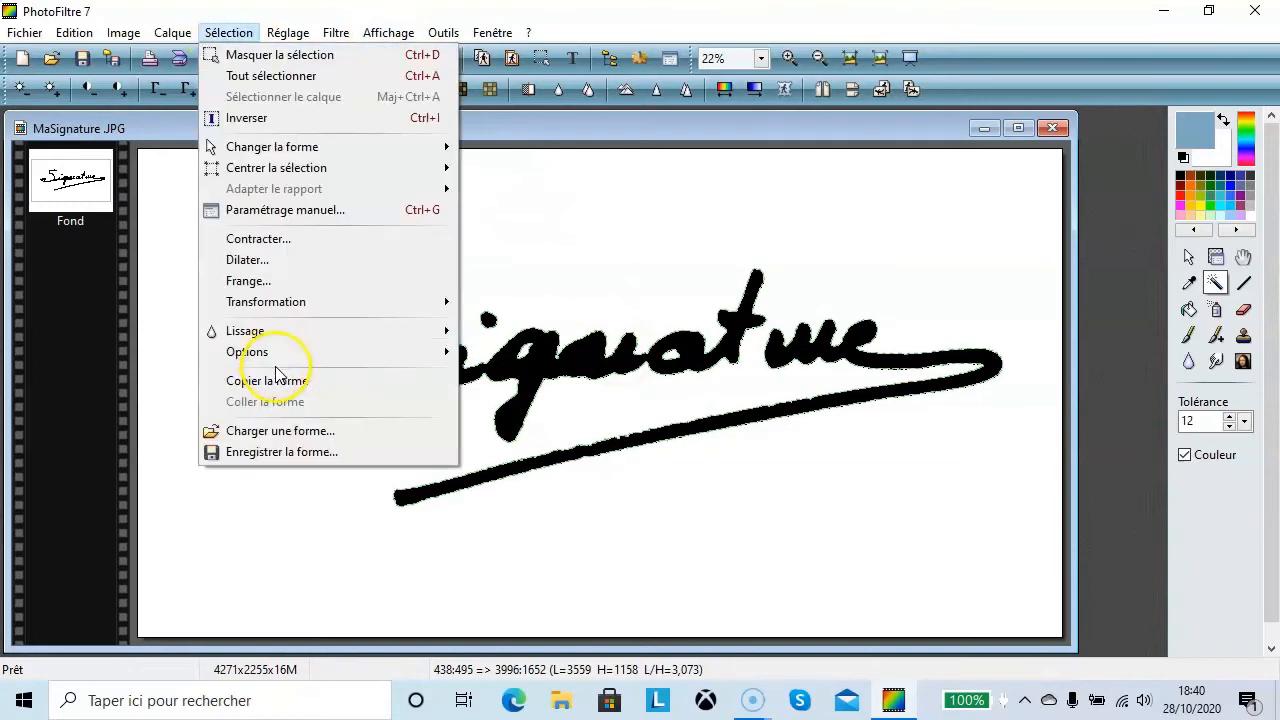
left_click(284, 455)
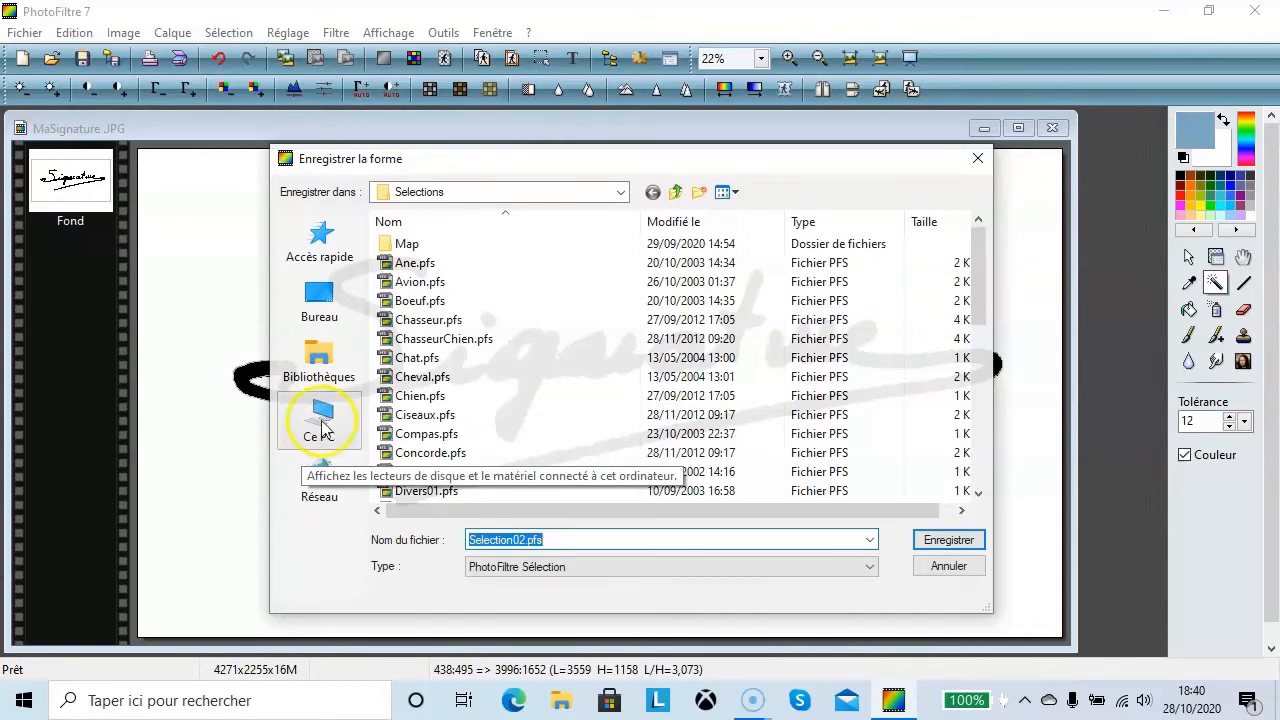
left_click(527, 537)
left_click_drag(527, 539, 460, 537)
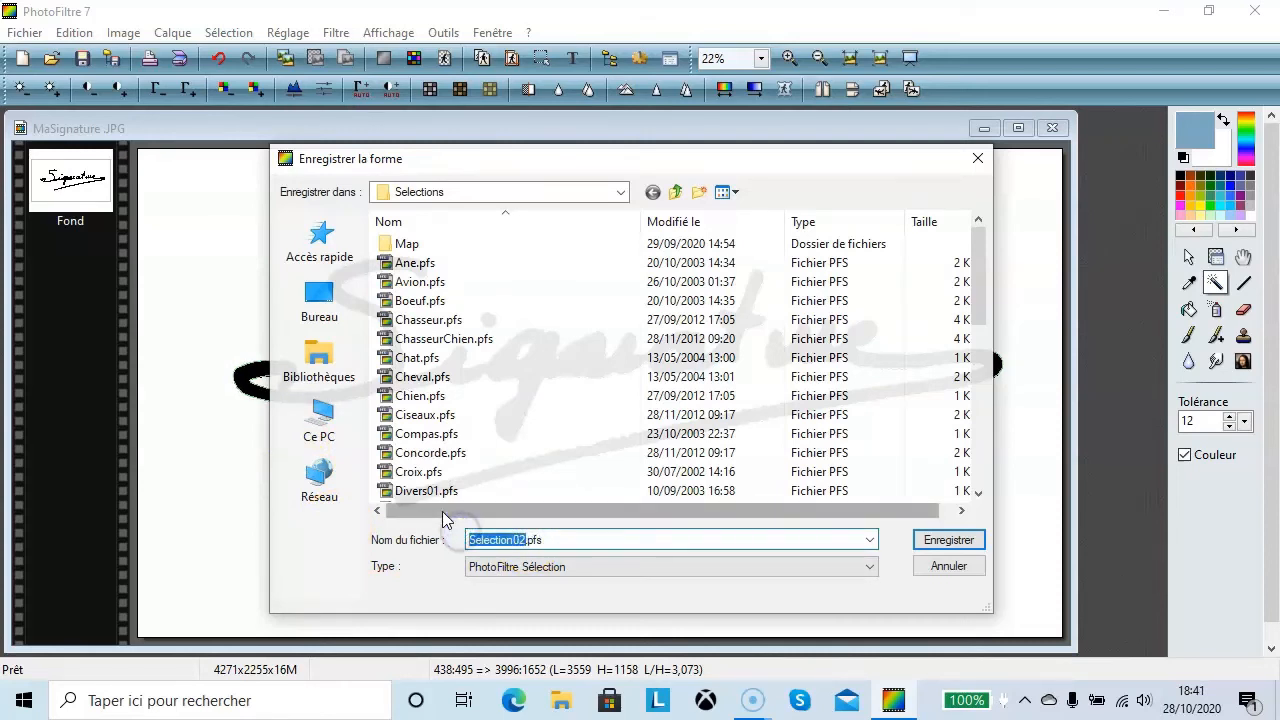
type("Ma signature")
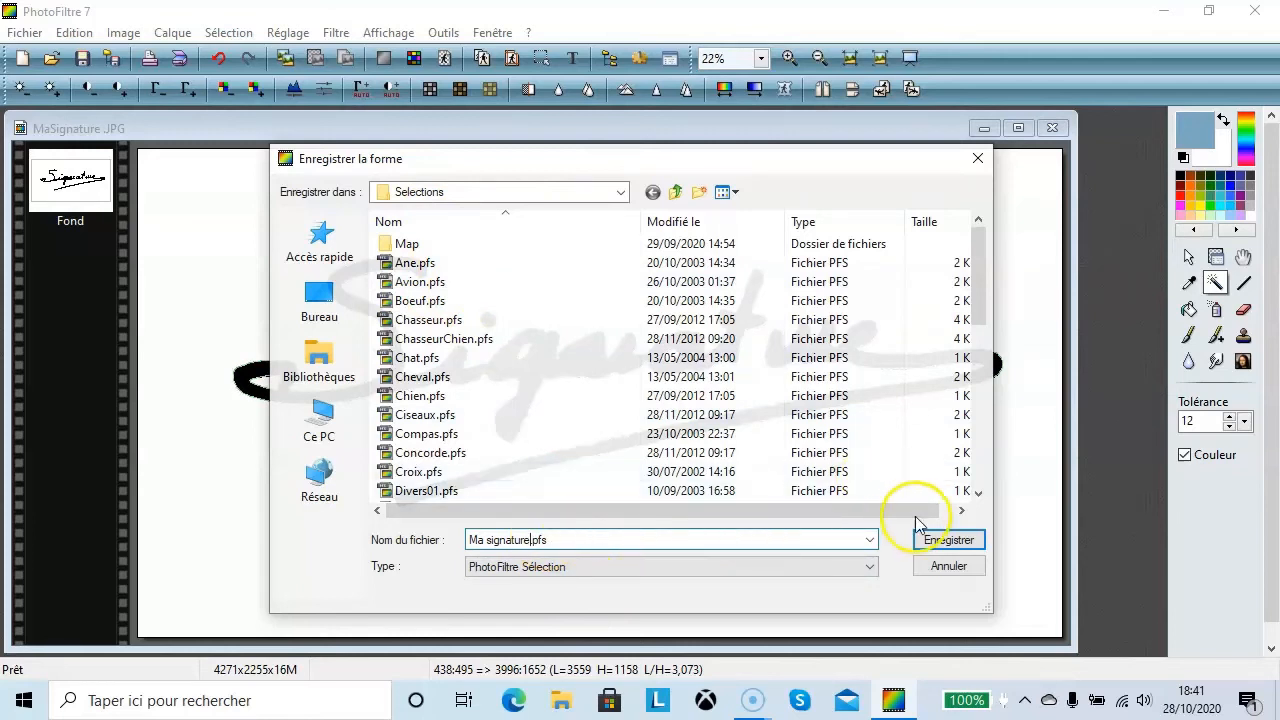
left_click(948, 540)
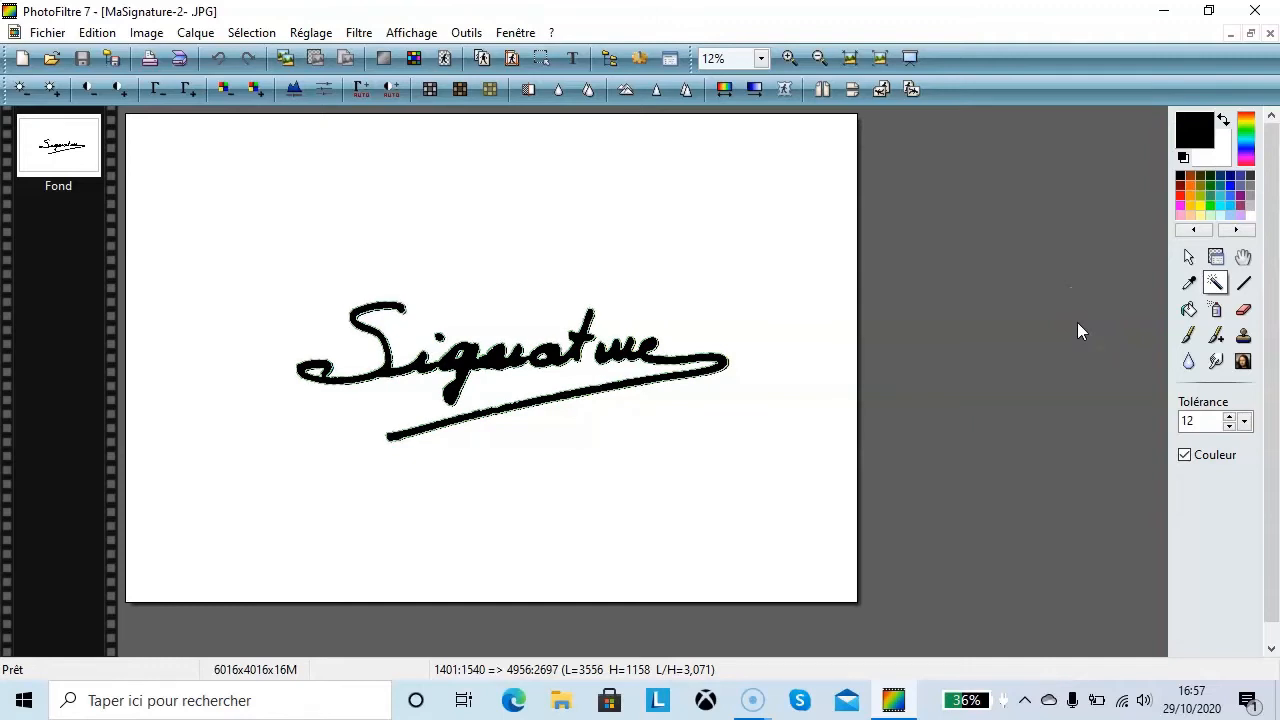
Hide the selection around the signature and close the image
key("ctrl+d")
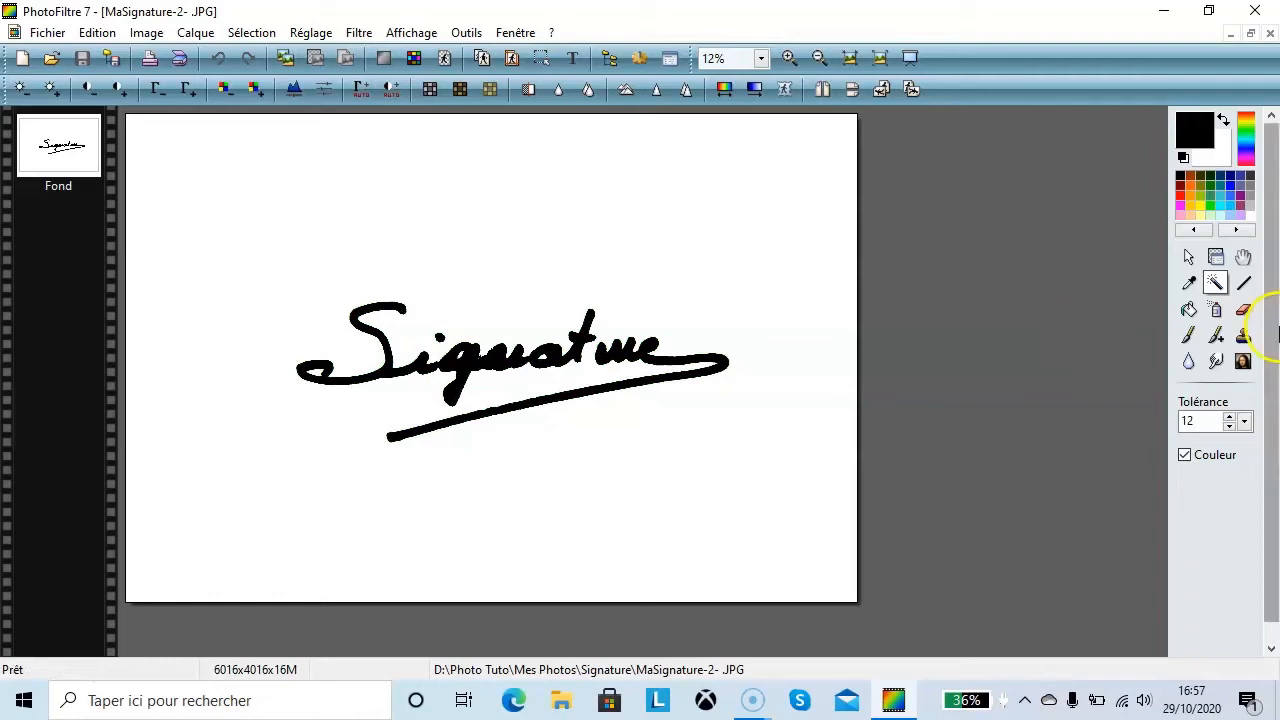
left_click(1270, 32)
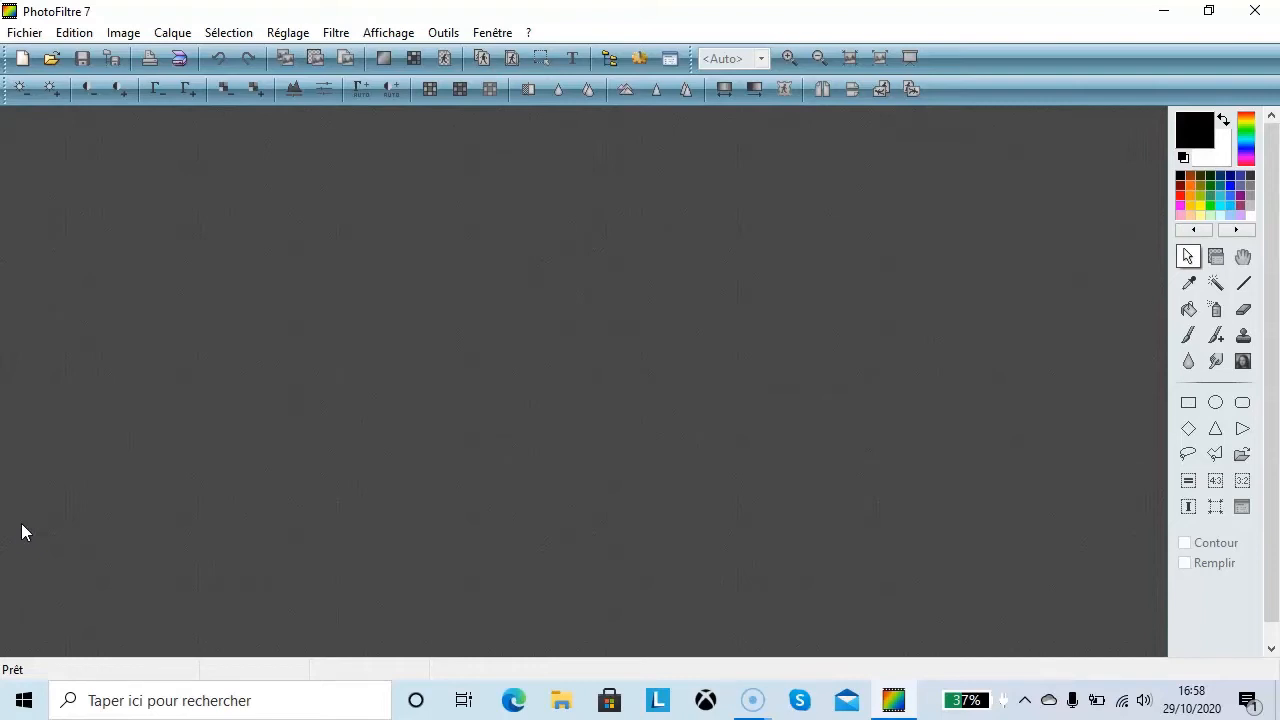
Start a new image with its size in cm, 10 wide and 4 high
left_click(23, 36)
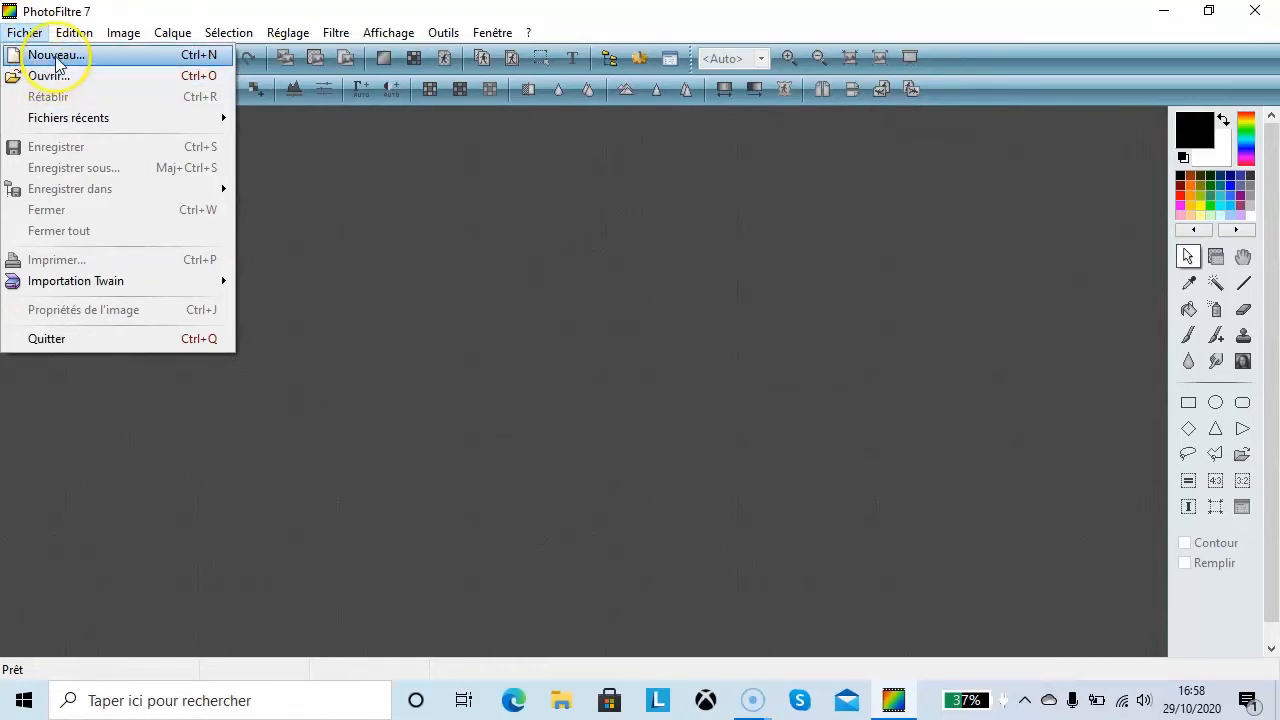
left_click(57, 60)
left_click(57, 60)
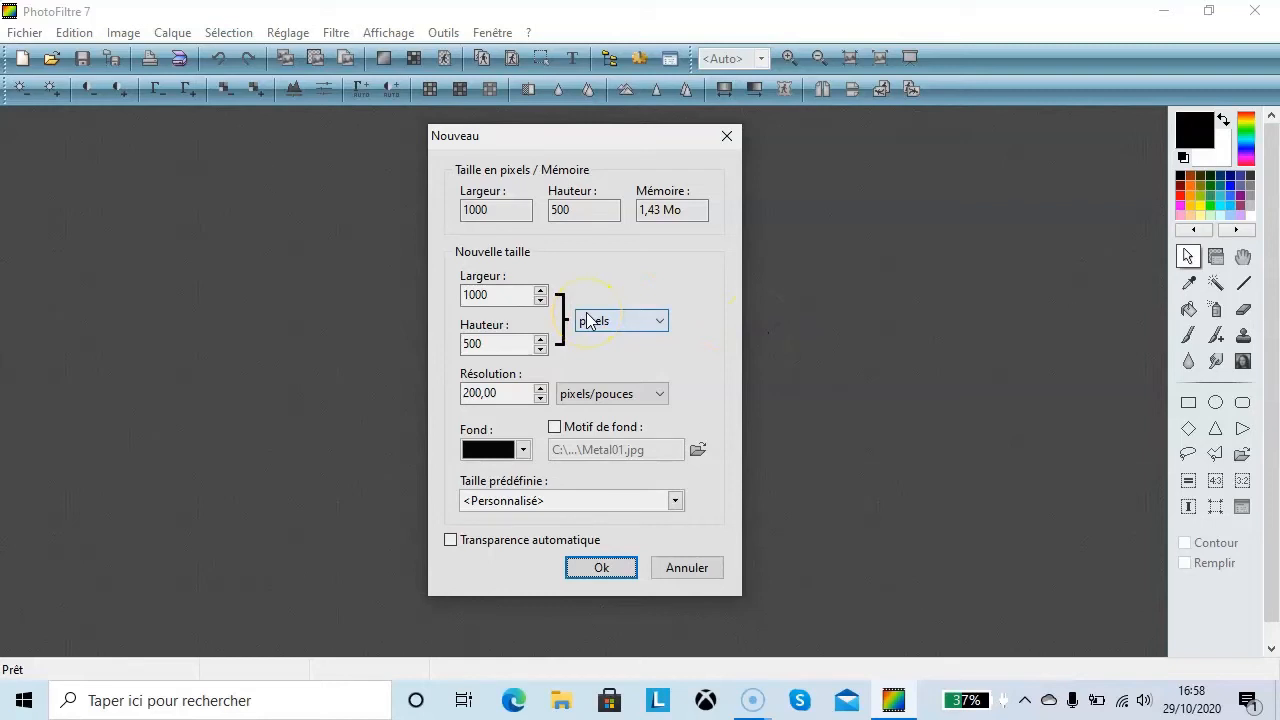
left_click(663, 319)
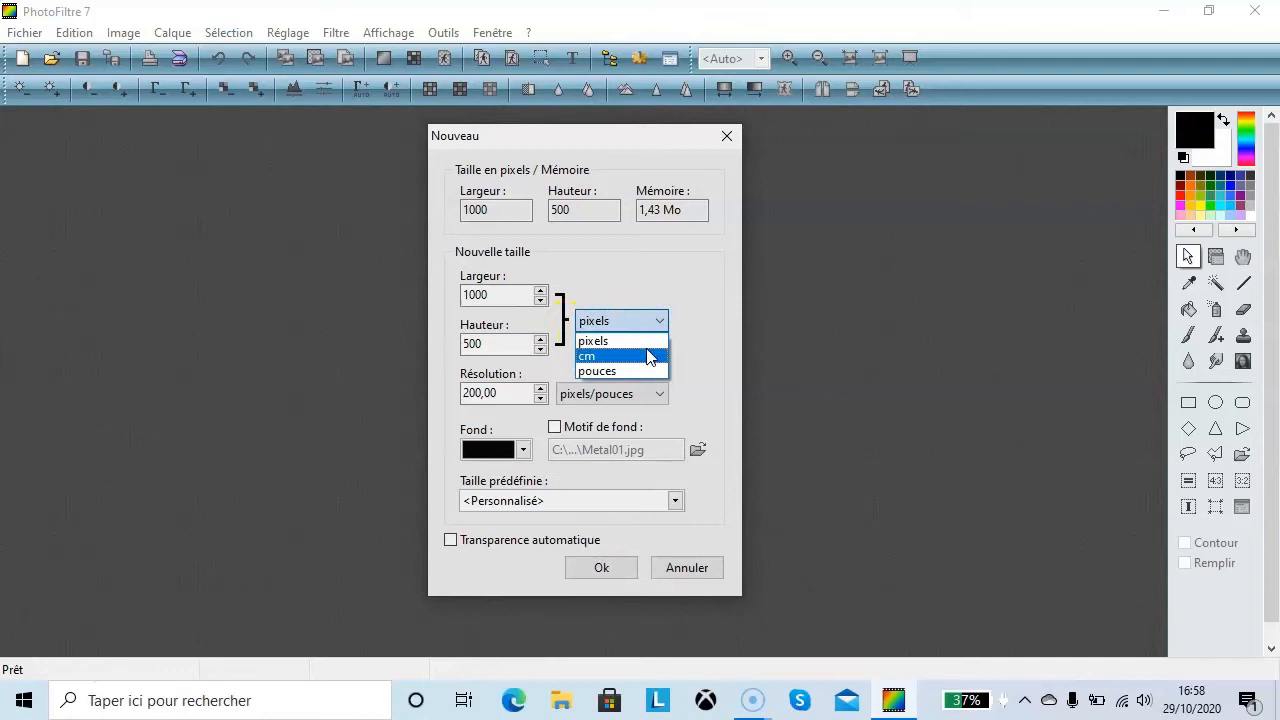
left_click(650, 357)
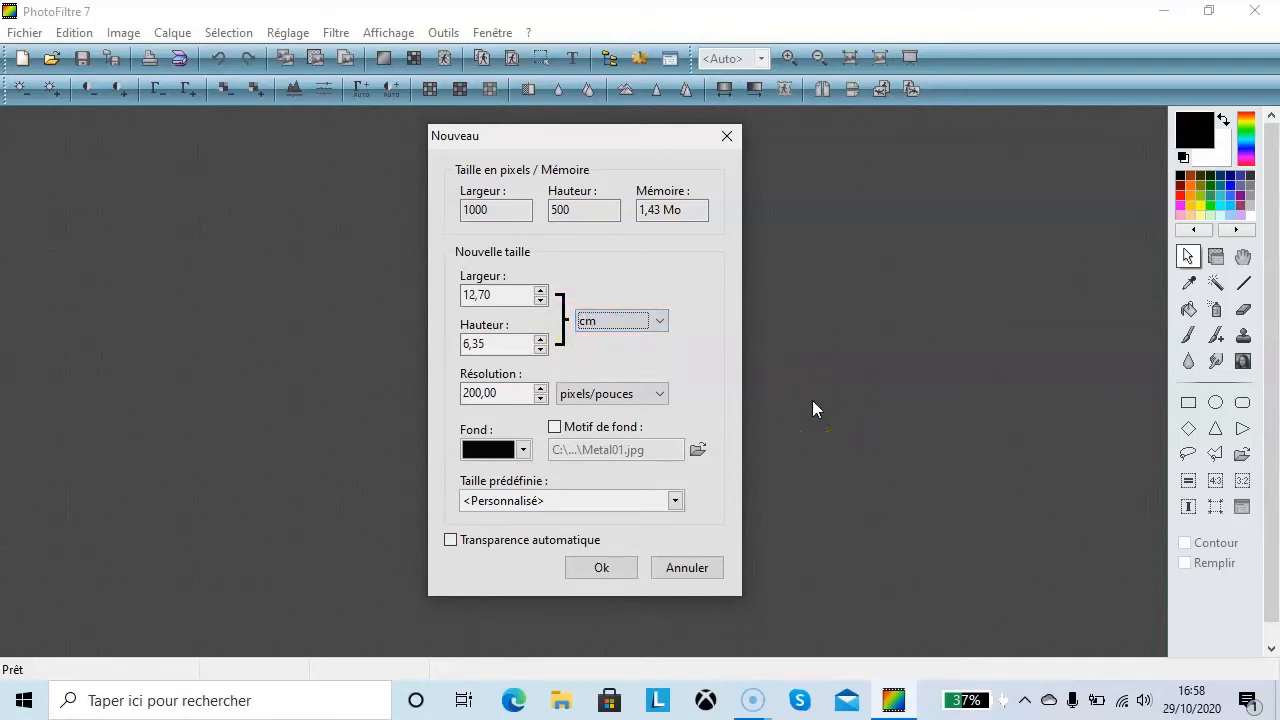
left_click_drag(514, 294, 423, 288)
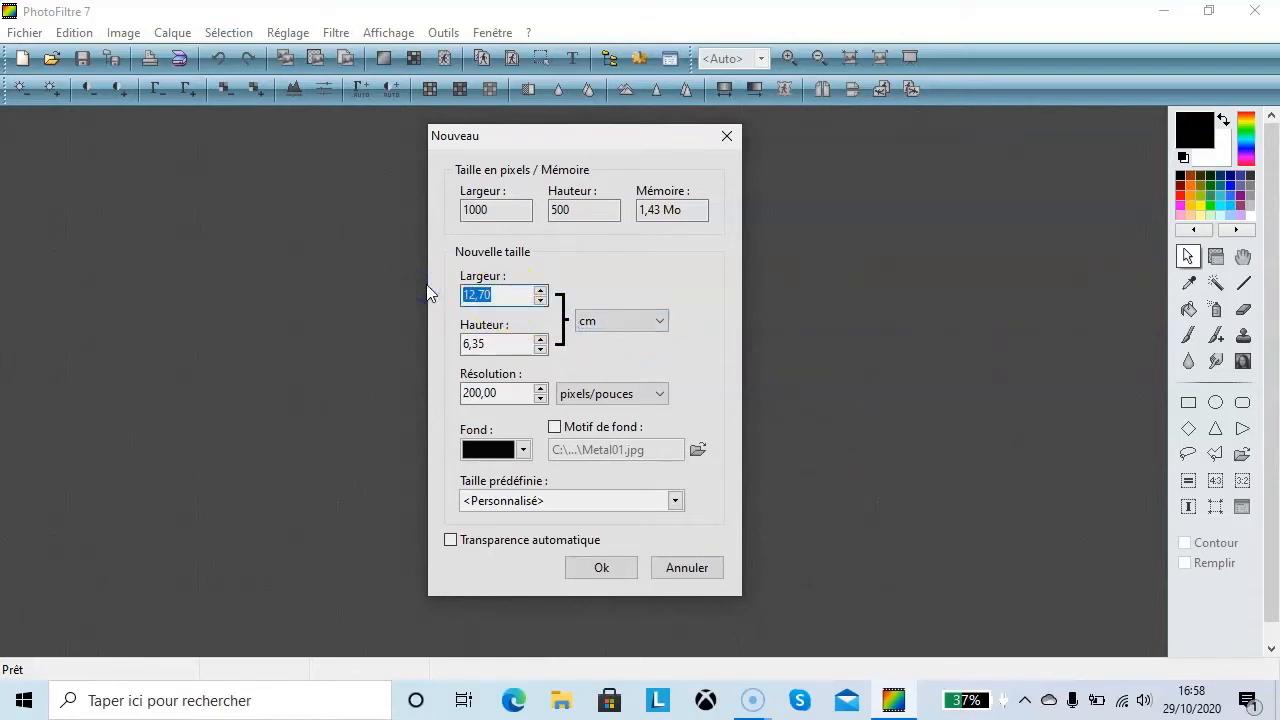
type("10")
left_click_drag(495, 343, 435, 327)
type("4")
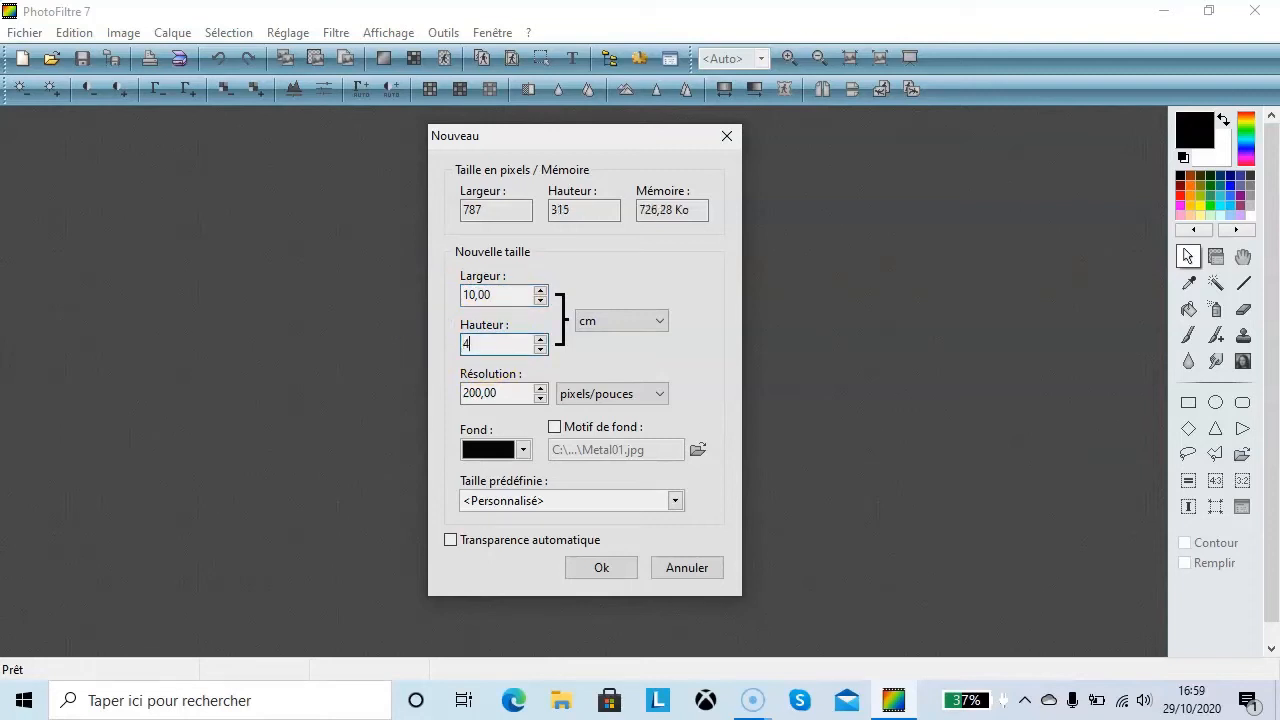
Give the new image a light cyan background and create it
left_click(468, 390)
left_click(506, 397)
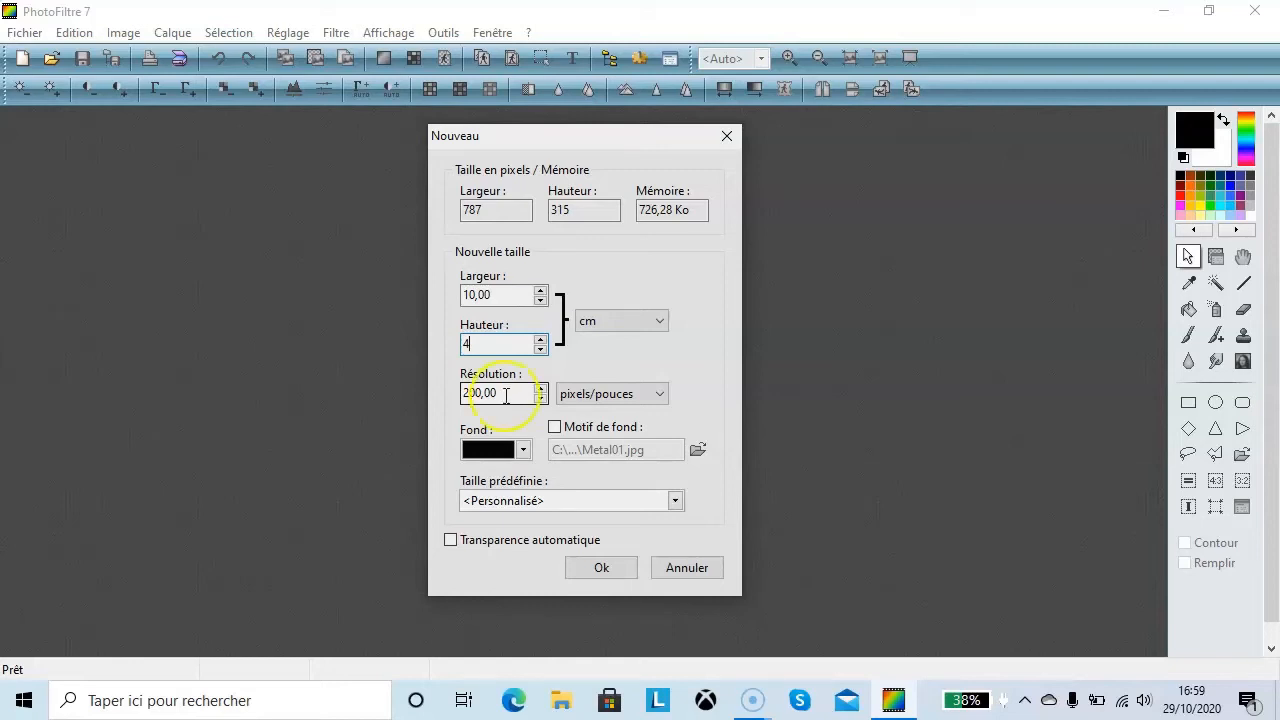
left_click(522, 450)
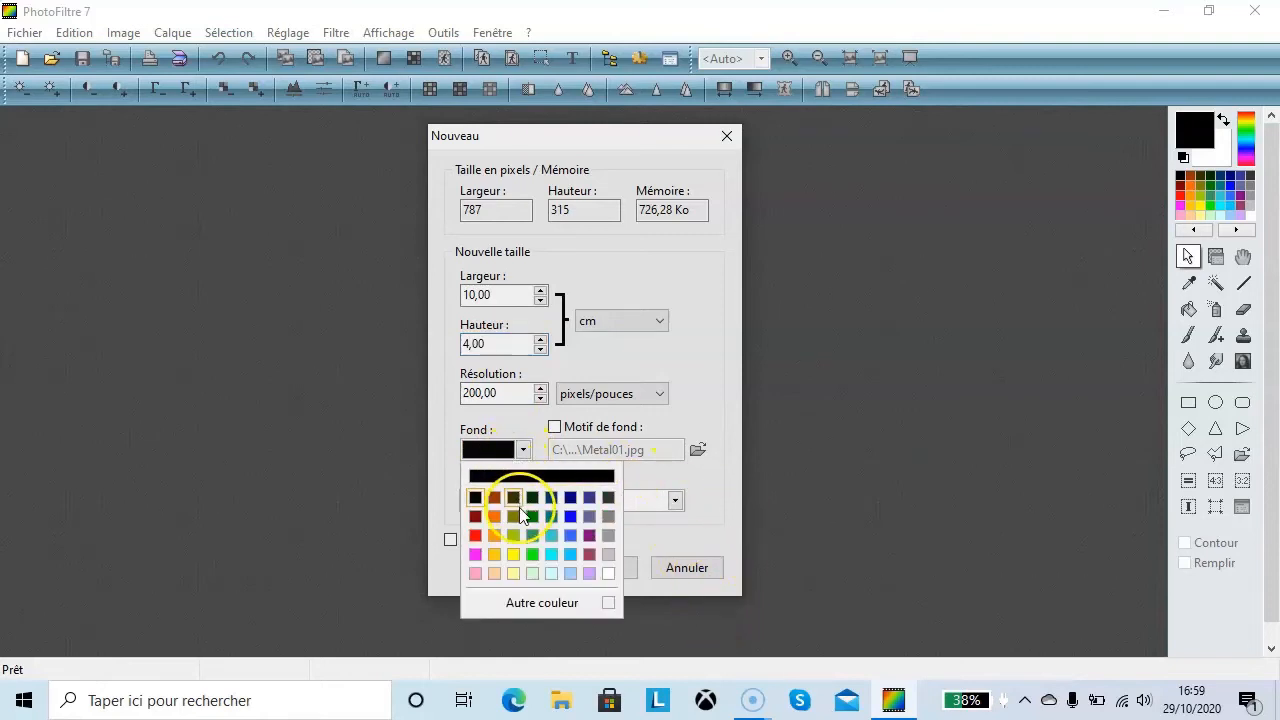
left_click(552, 575)
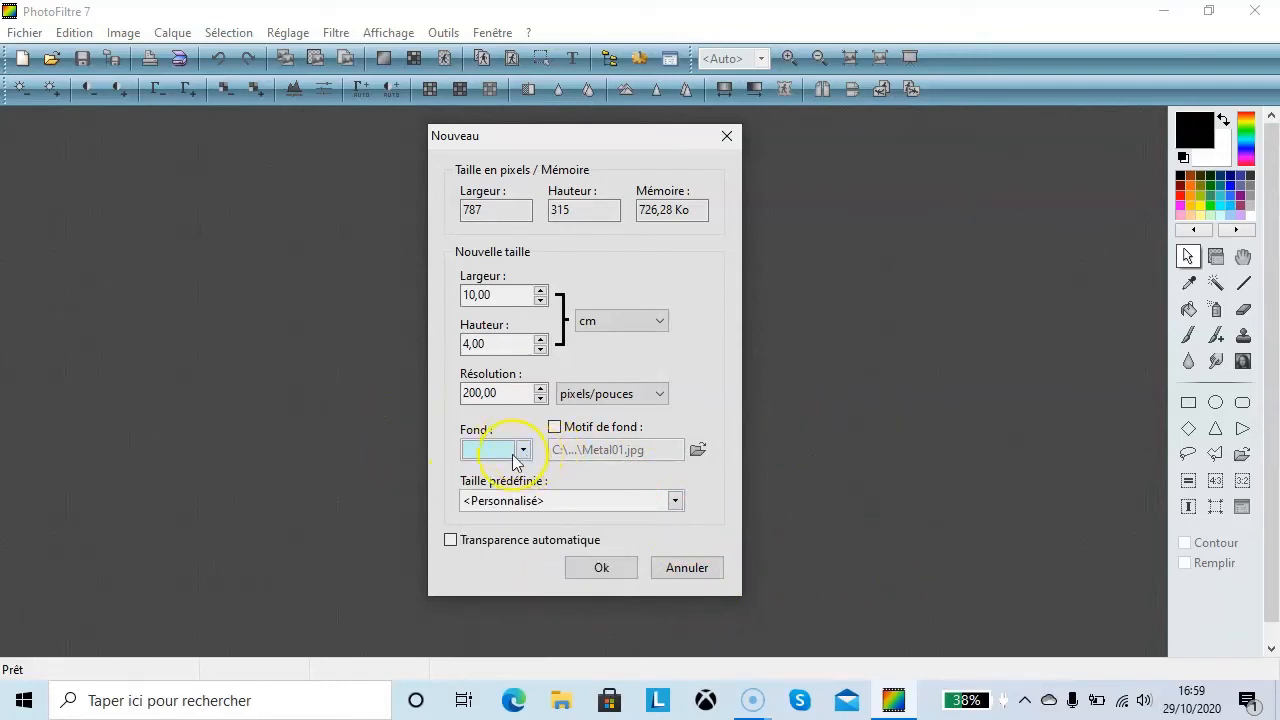
left_click(603, 568)
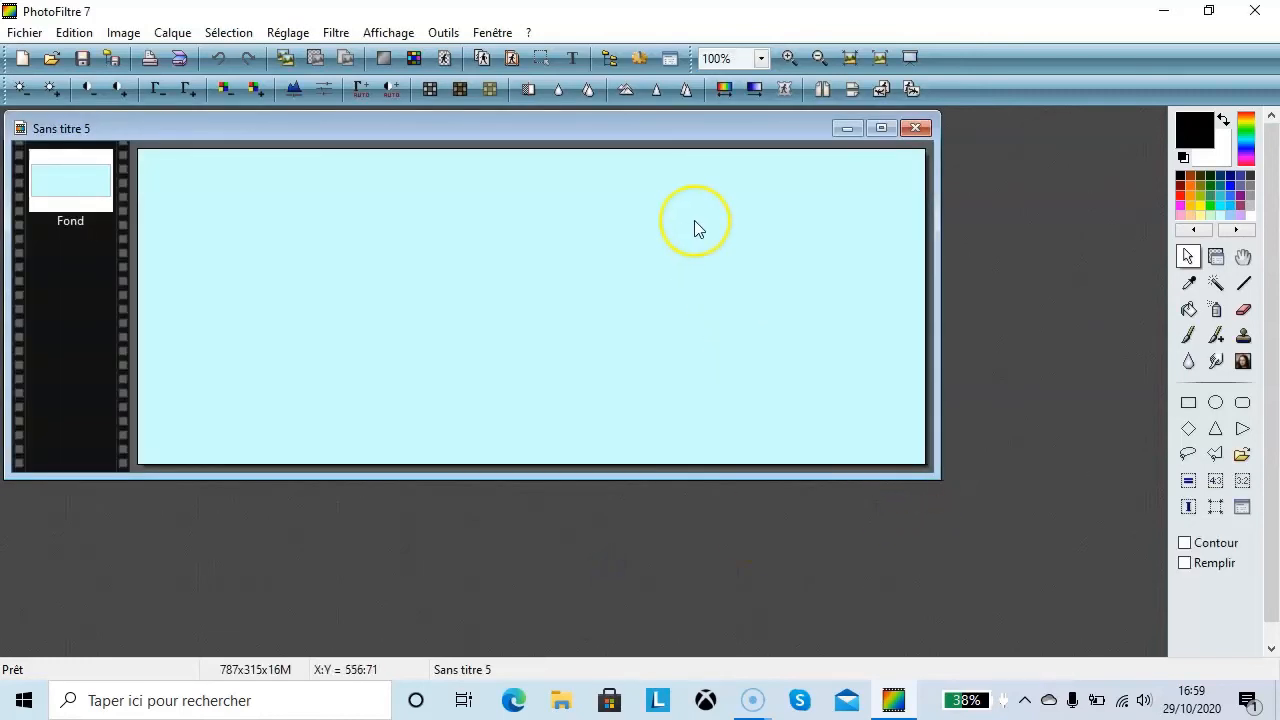
Start a text in the Magneto font and set its size to 80
left_click(572, 57)
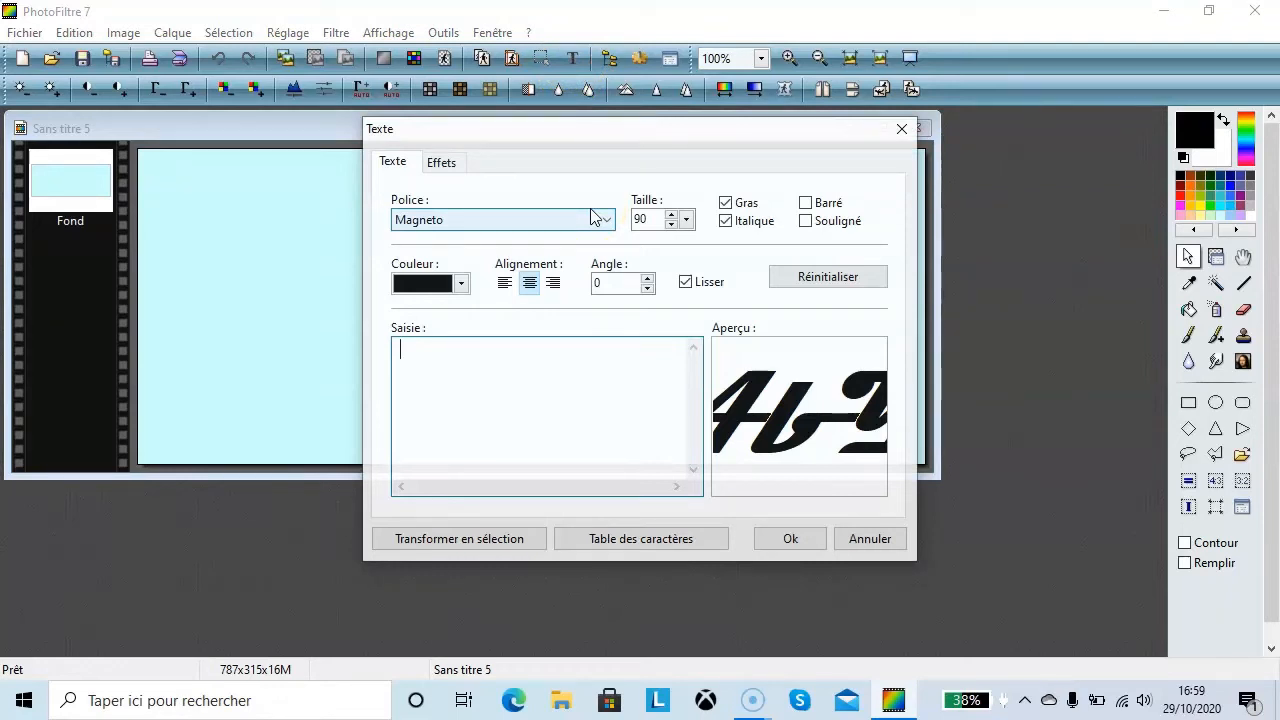
left_click(609, 220)
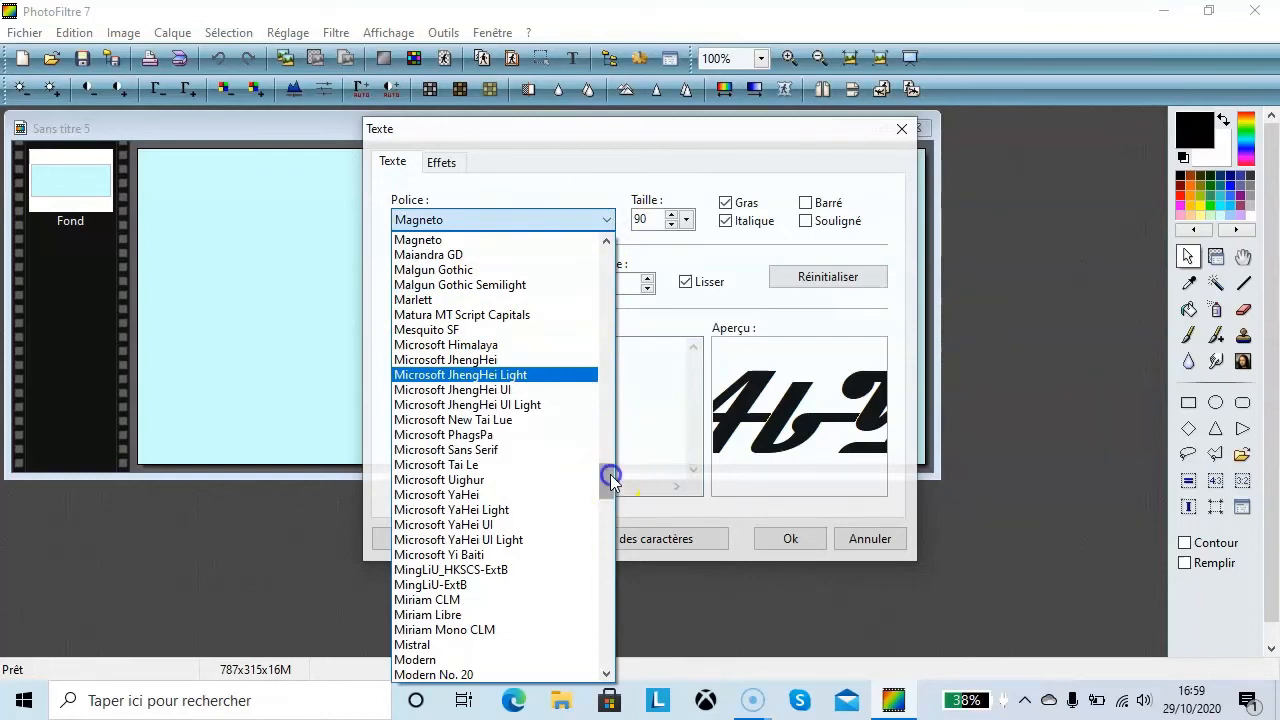
left_click(474, 220)
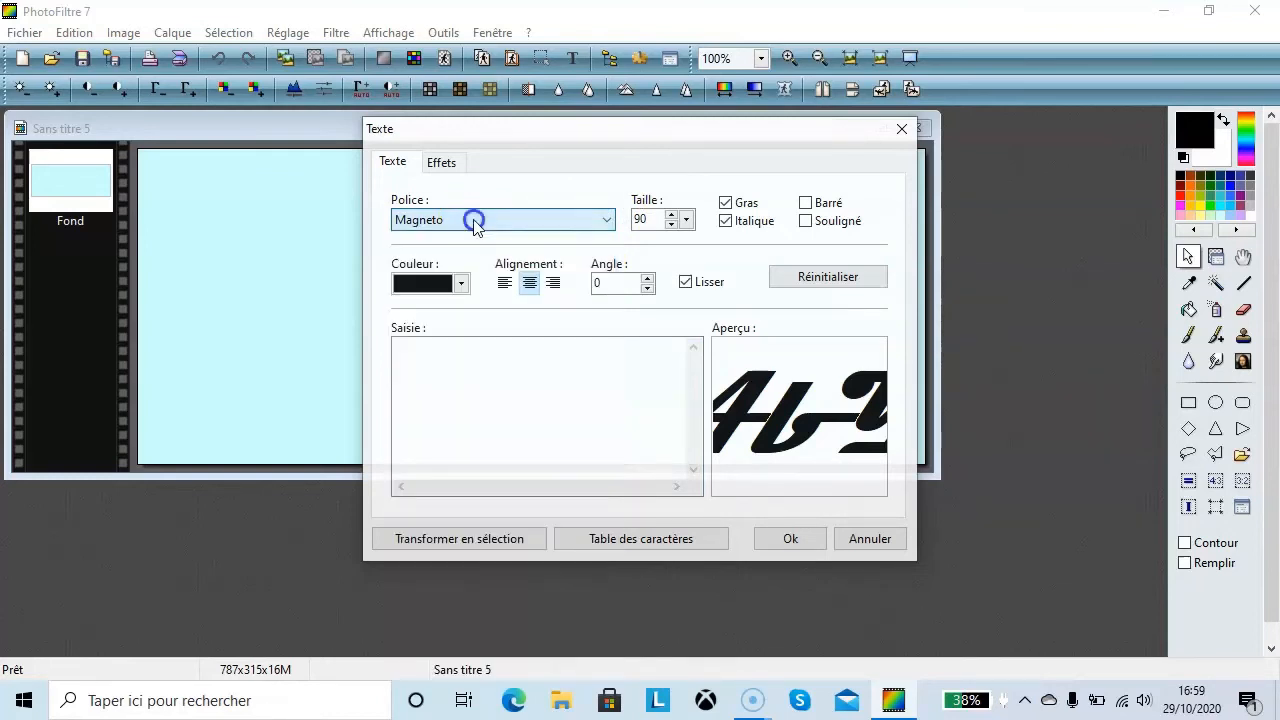
left_click(600, 363)
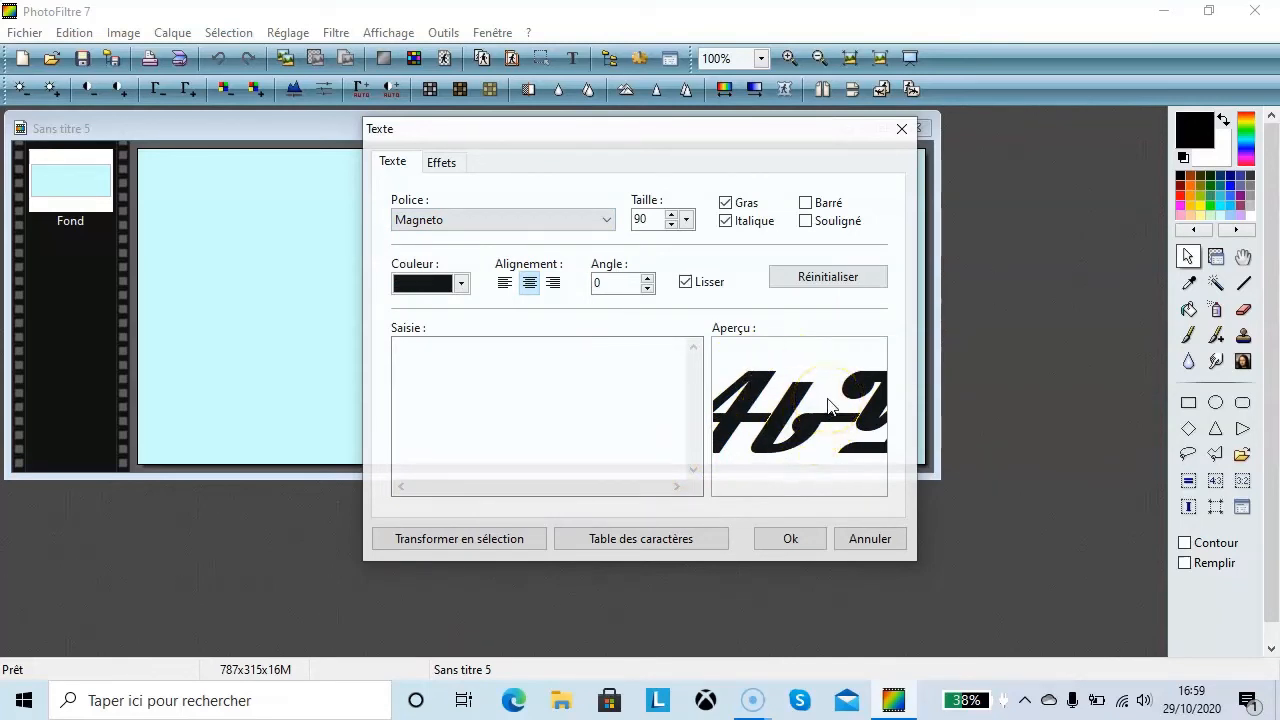
double_click(654, 217)
type("80")
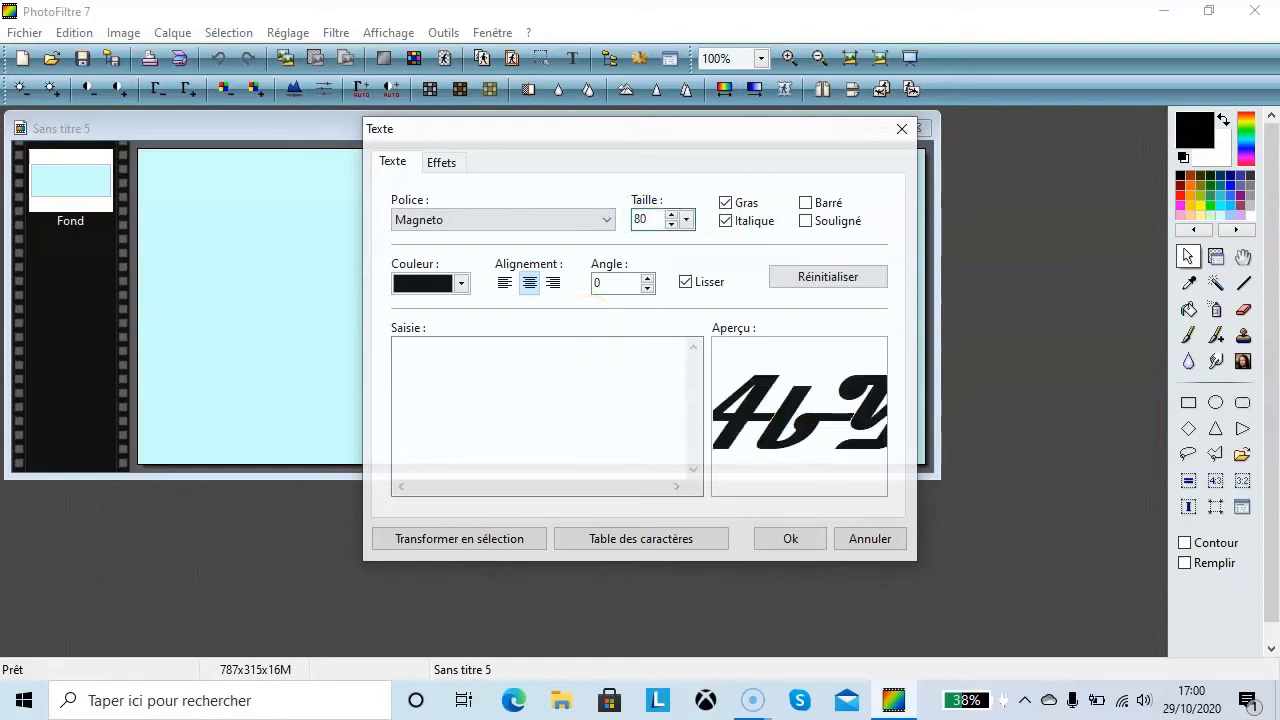
left_click(726, 203)
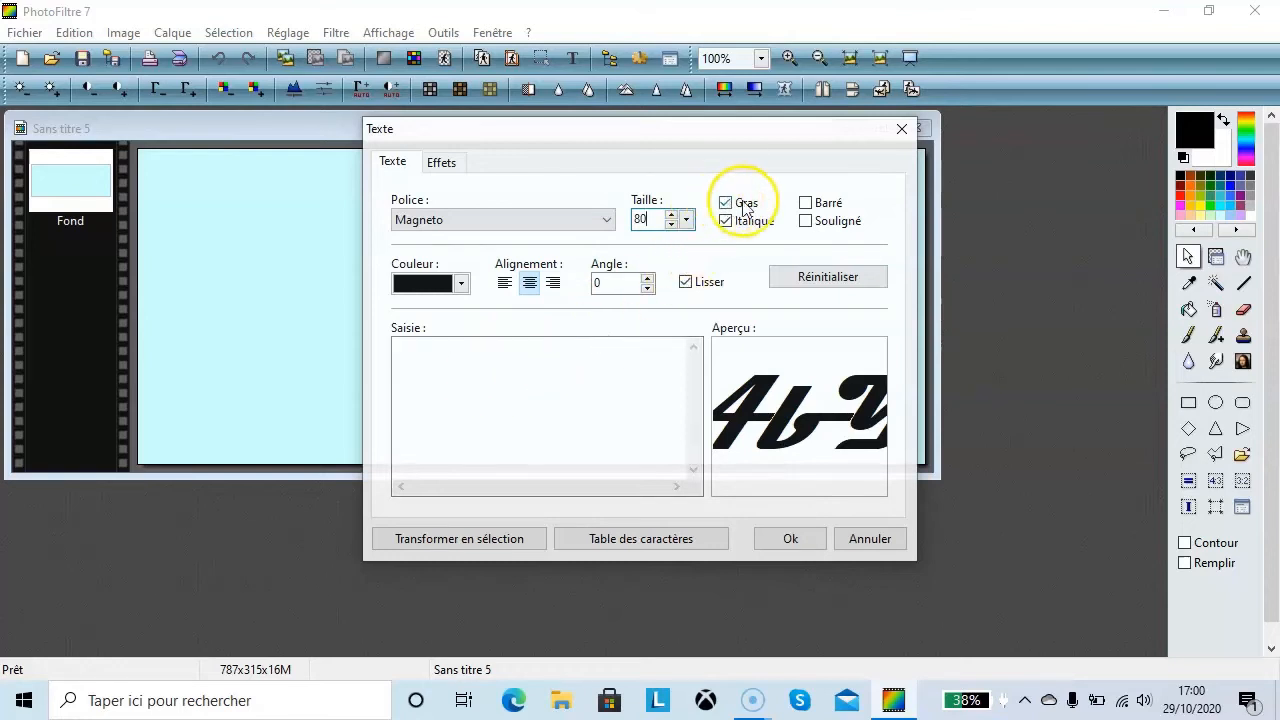
left_click(462, 284)
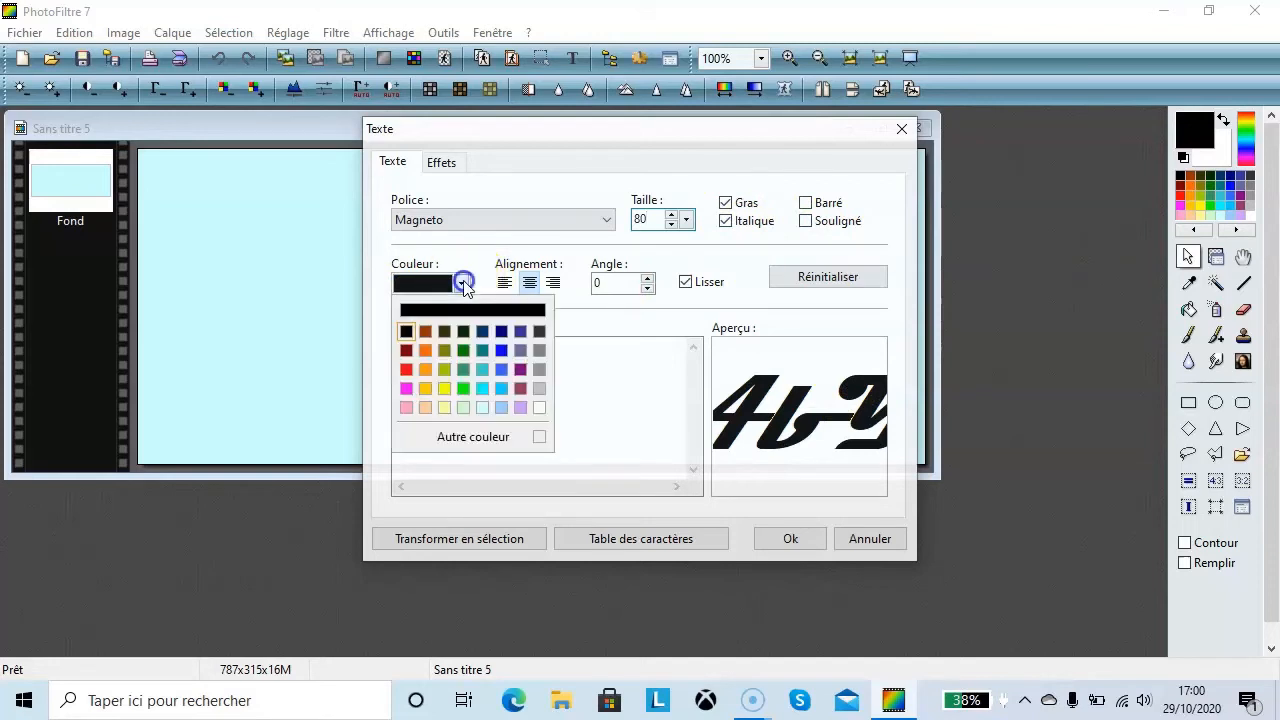
left_click(463, 286)
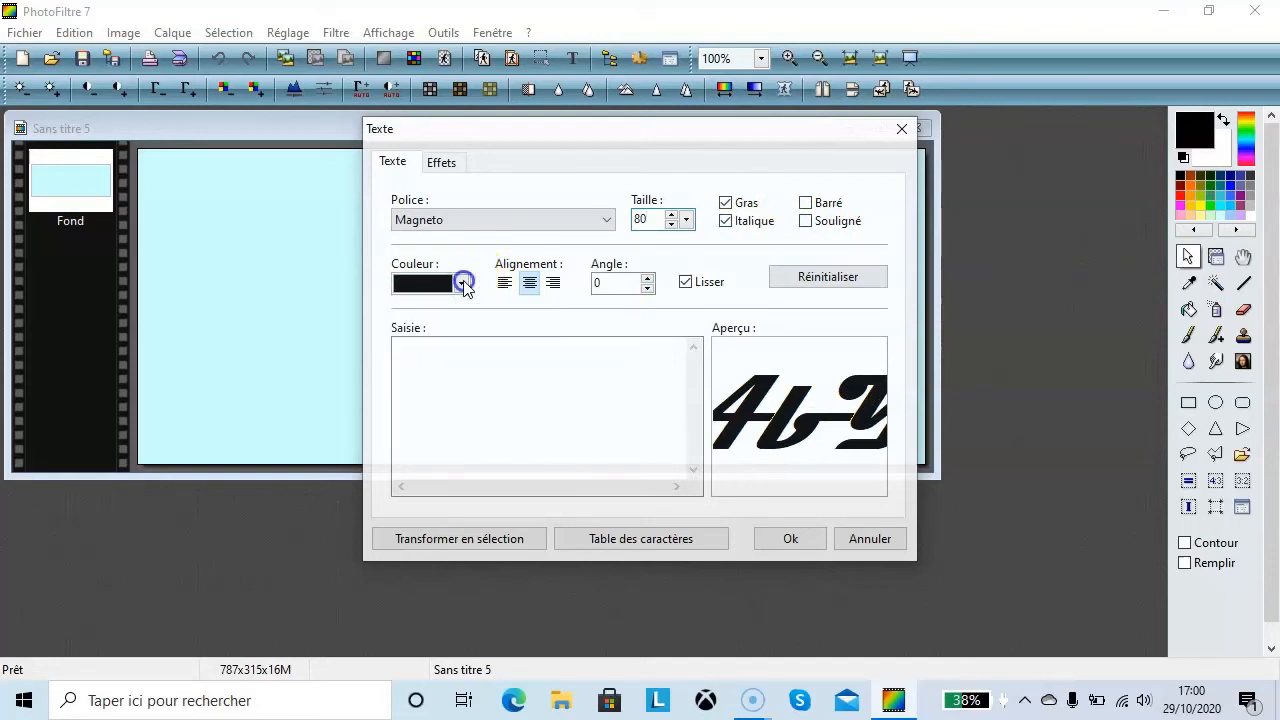
left_click(609, 281)
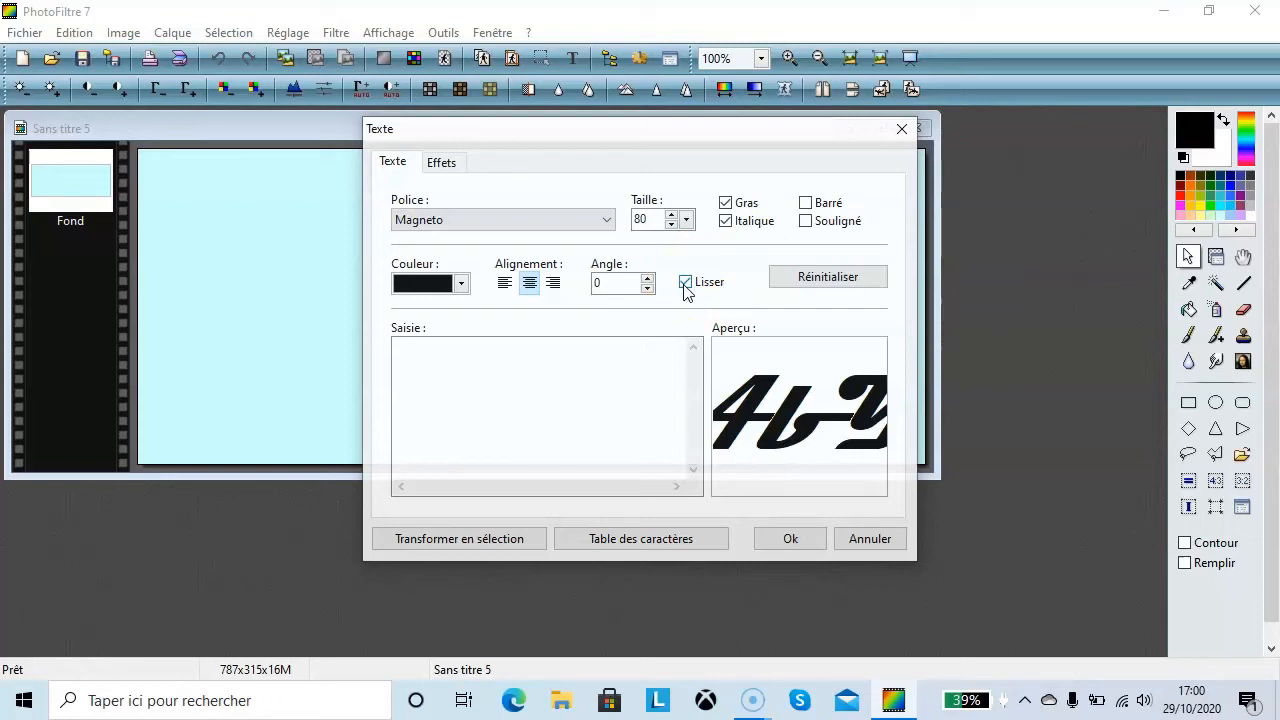
Enter "Signature" as the text and transform it into a selection on the light cyan image
left_click(428, 352)
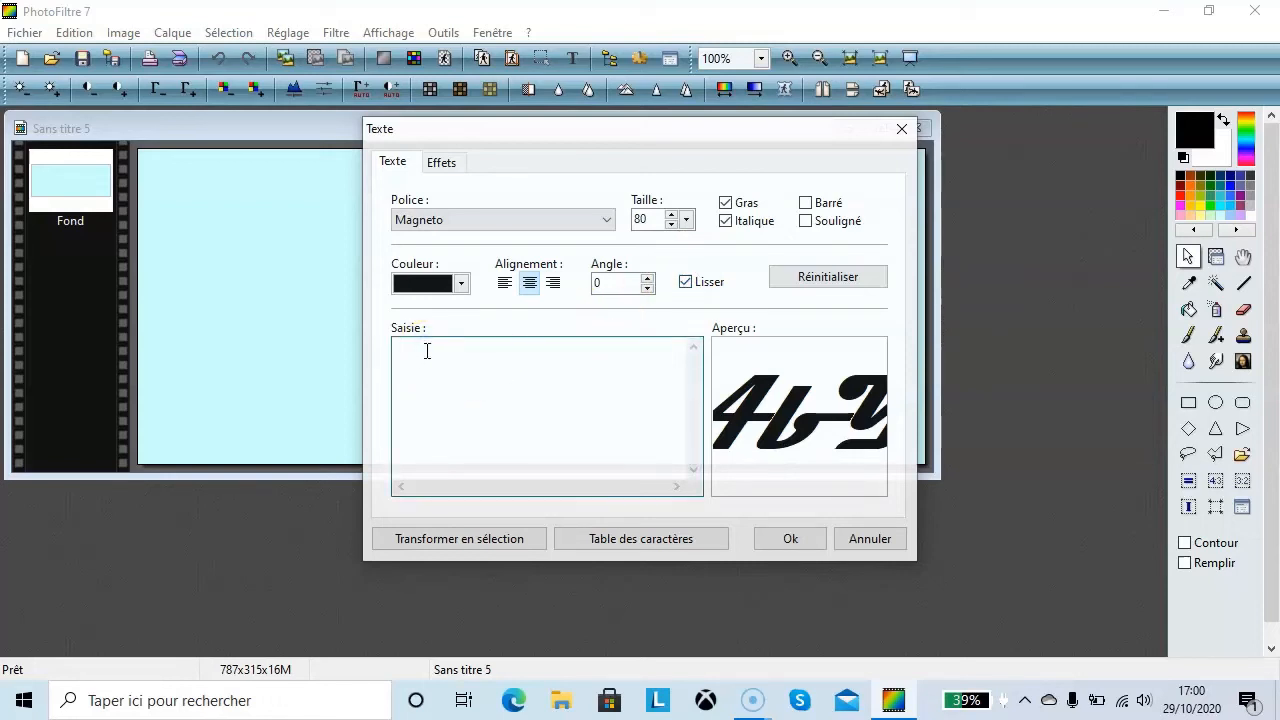
type("Sr")
type("gn")
type("atur")
type("e")
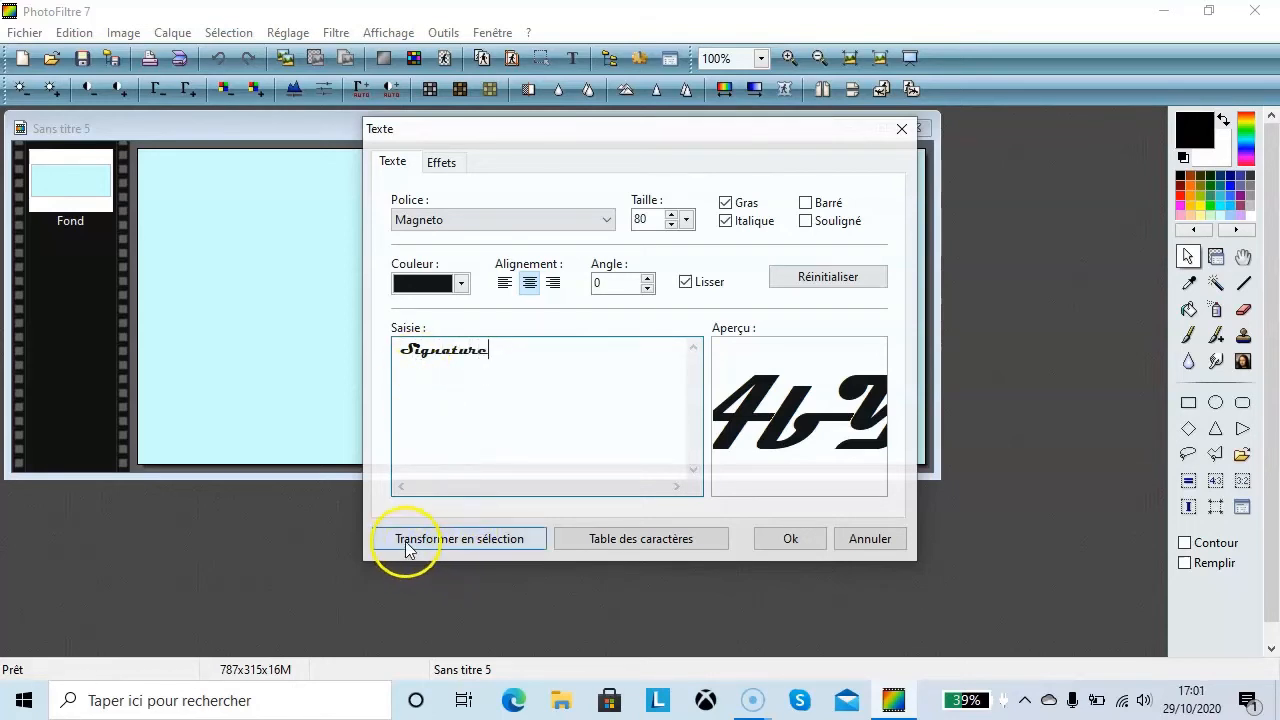
left_click(475, 542)
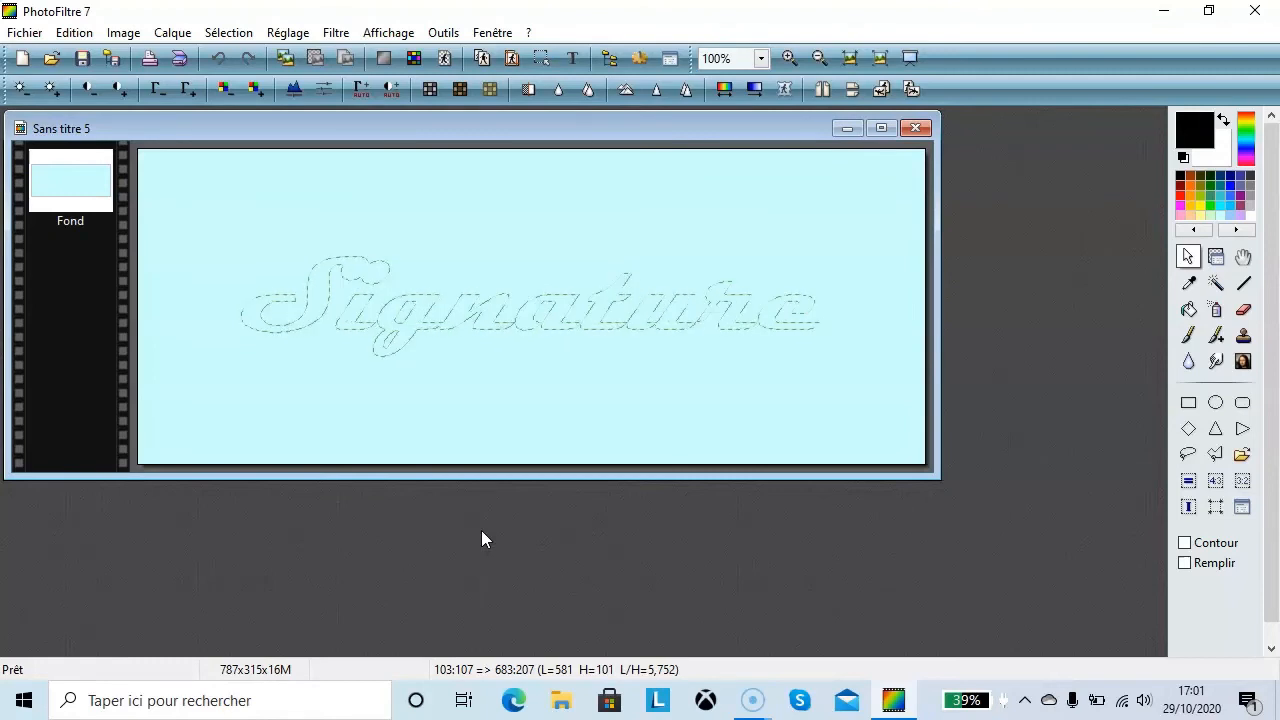
left_click(470, 525)
left_click(225, 32)
left_click(270, 452)
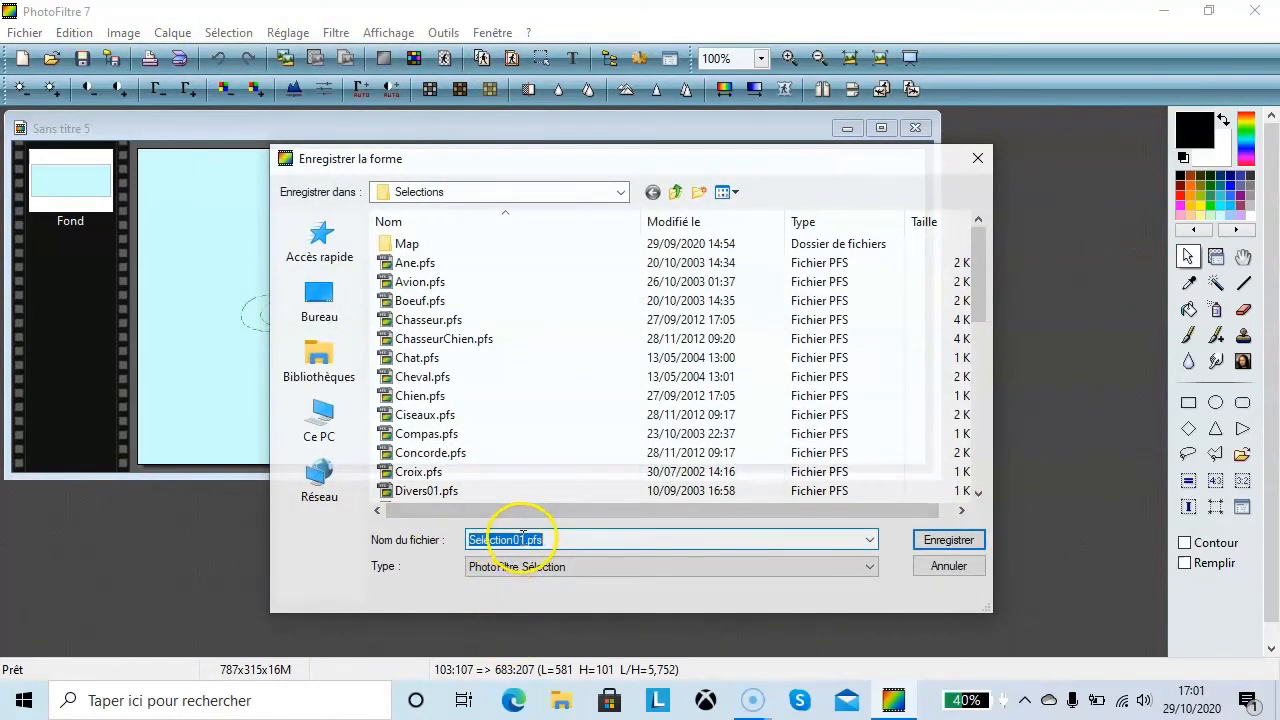
left_click(526, 539)
left_click_drag(526, 539, 425, 543)
type("Signature 2")
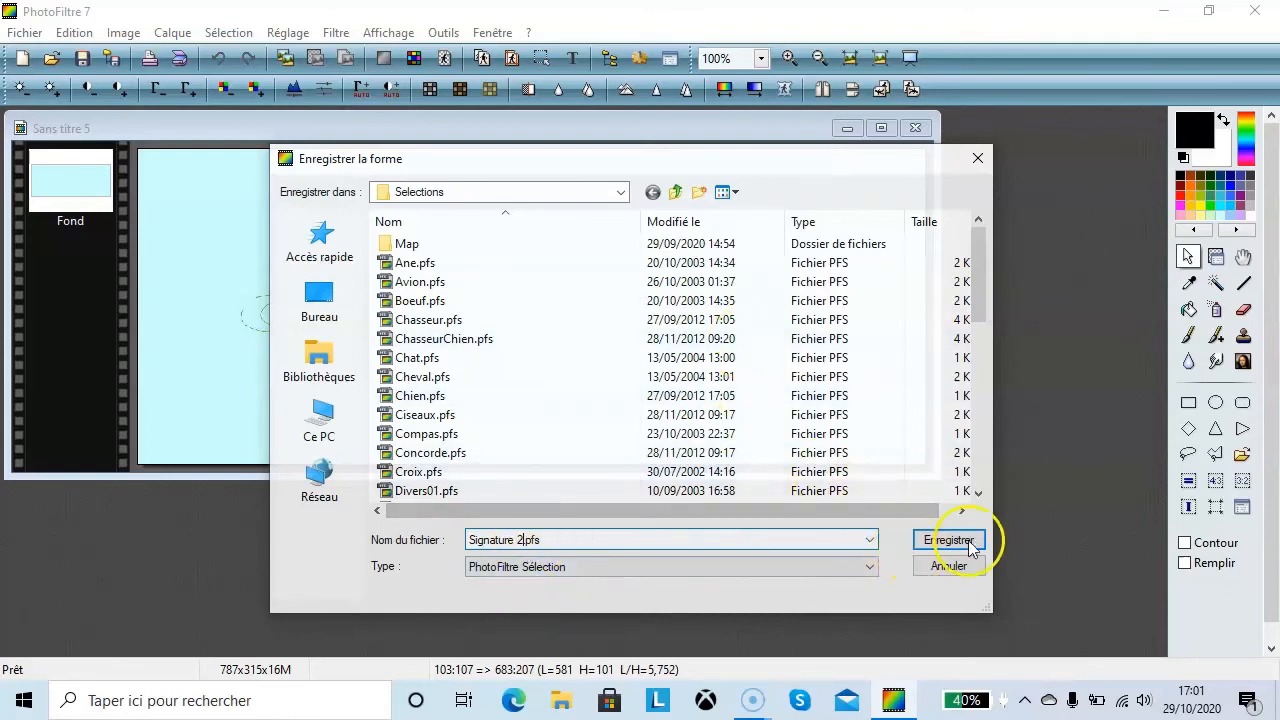
left_click(948, 566)
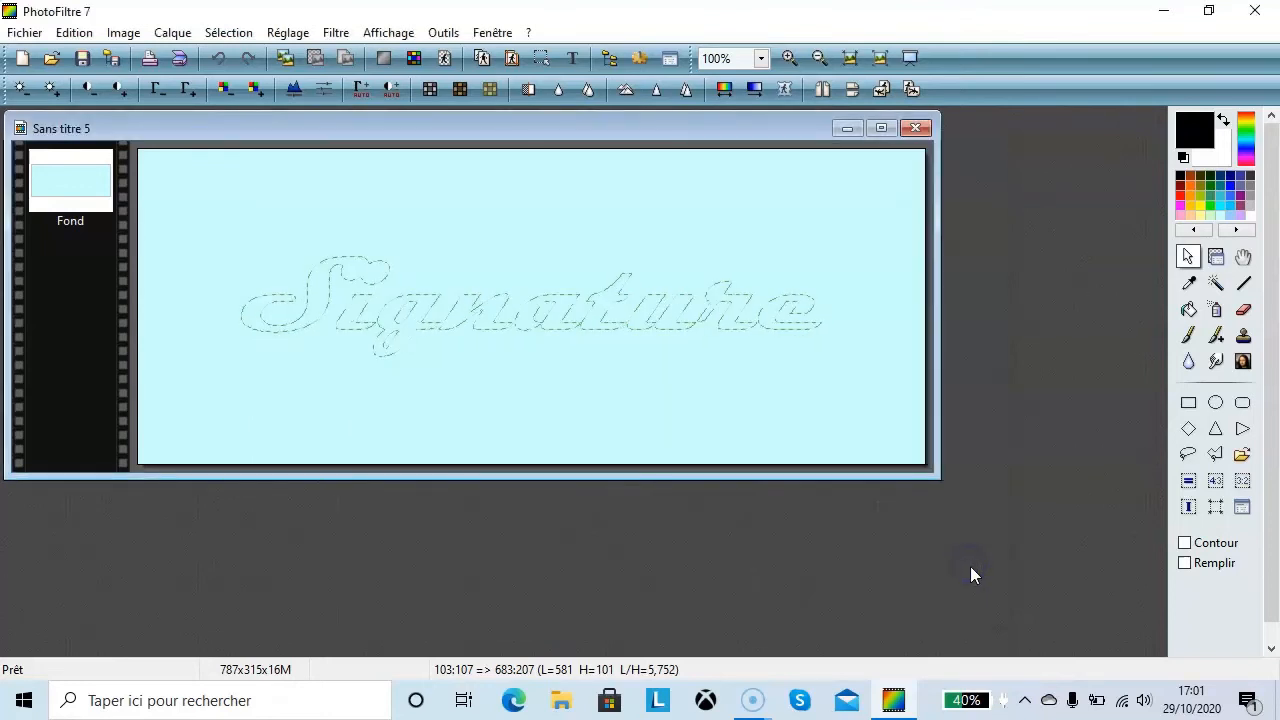
Close the text signature image without saving it, and open the photo "2007 10 06 Corse & Cannes 170.JPG" from the Photo Tuto folder
left_click(914, 132)
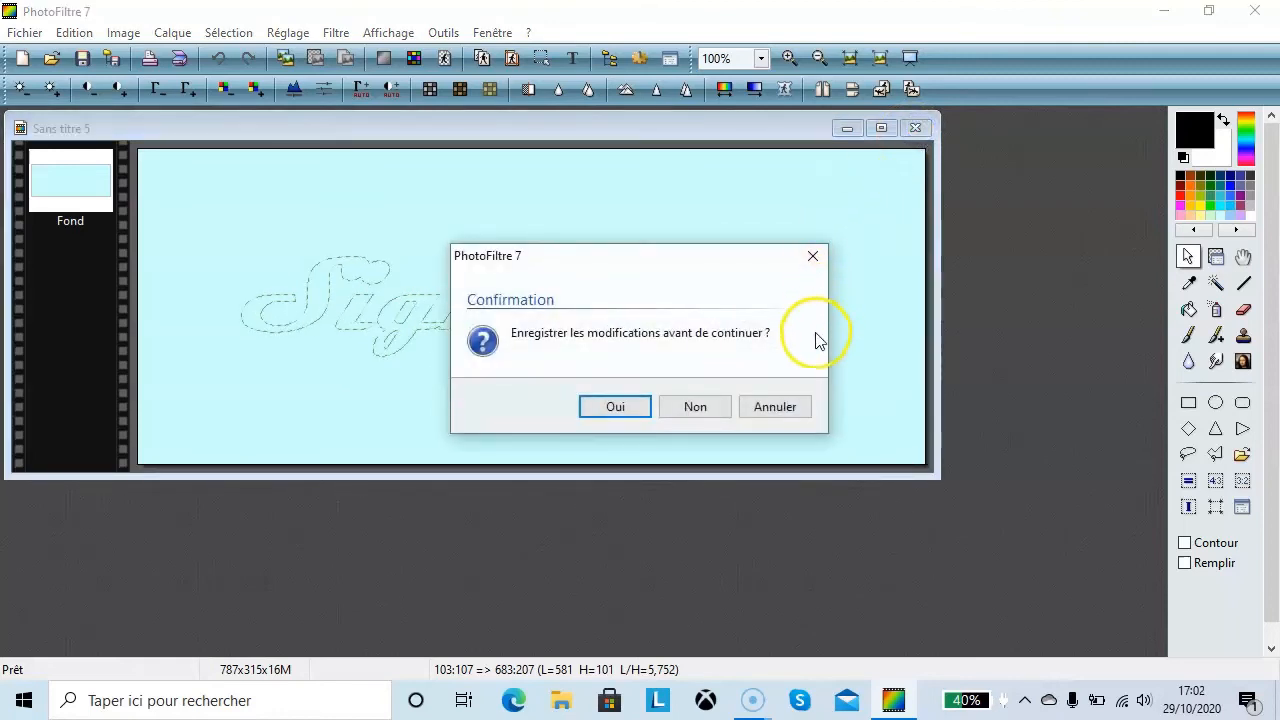
left_click(695, 406)
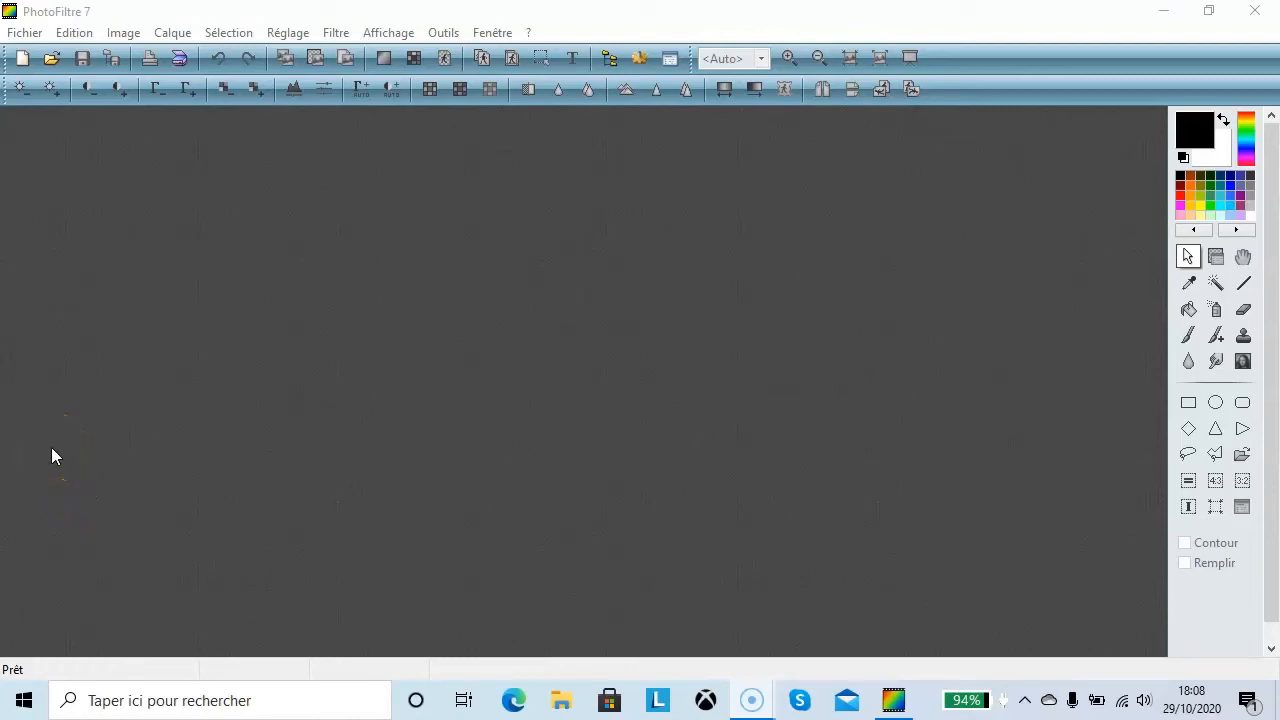
left_click(25, 33)
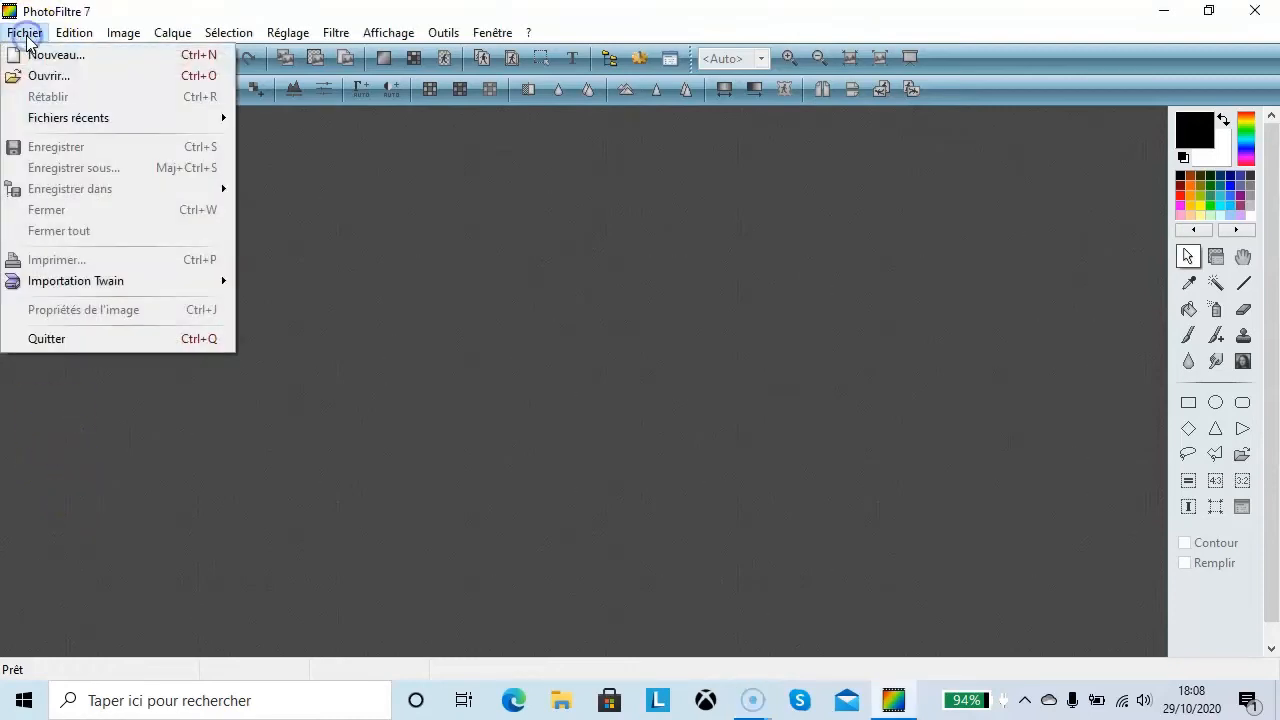
left_click(40, 76)
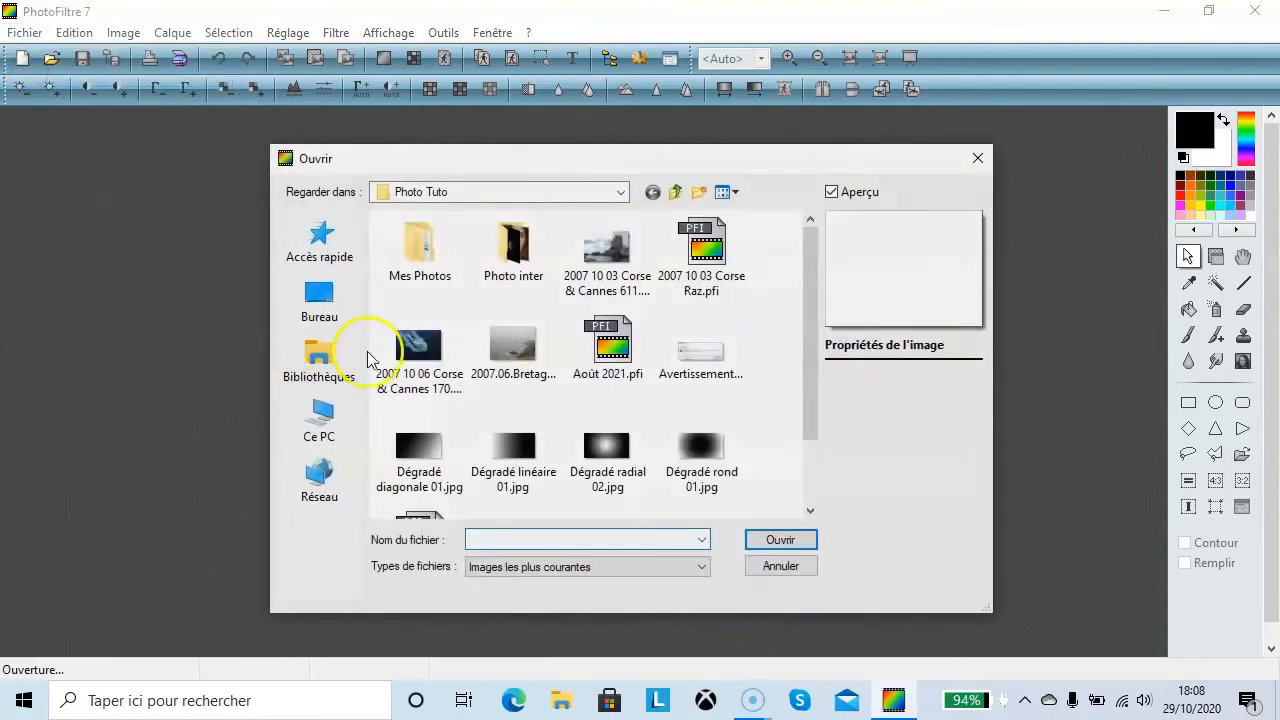
left_click(418, 358)
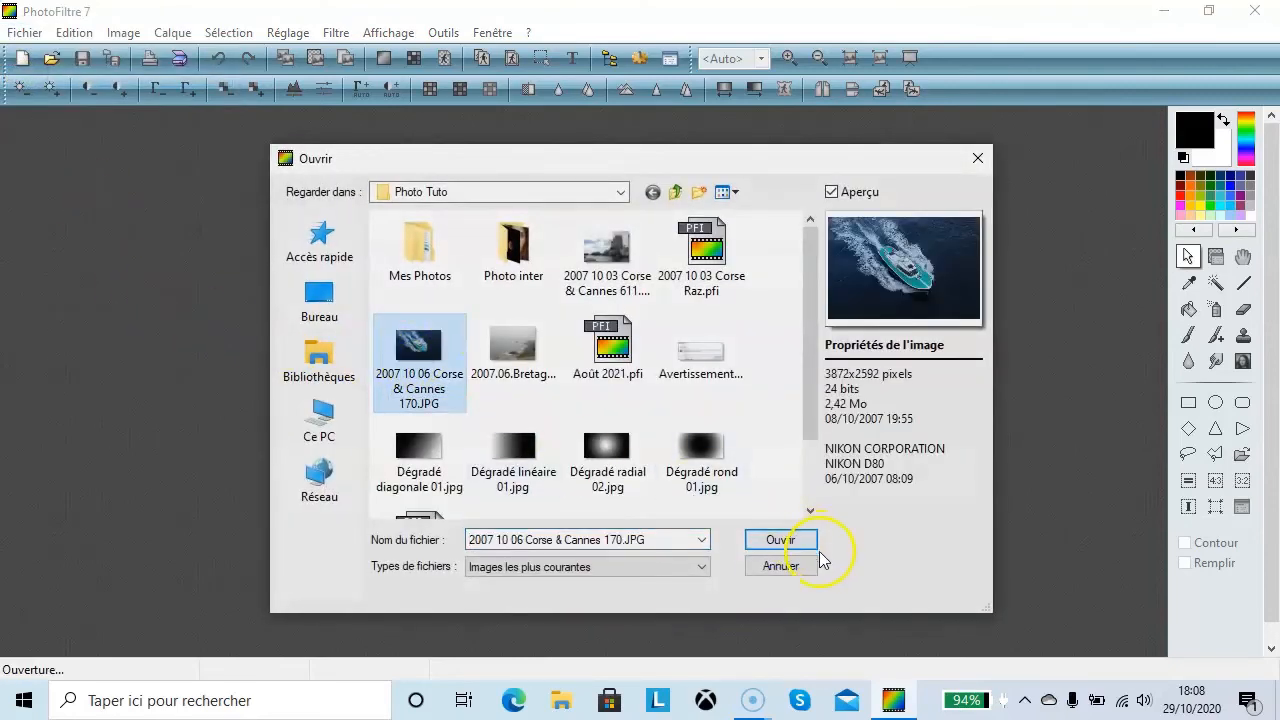
left_click(781, 540)
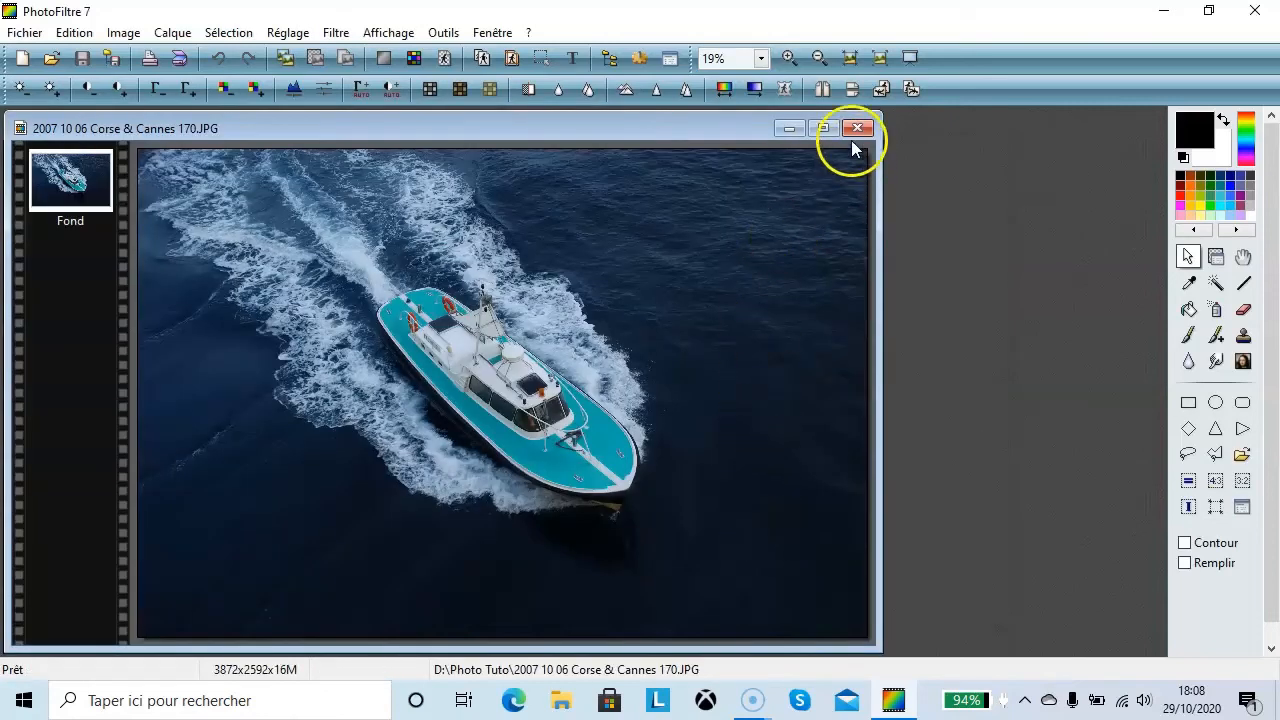
left_click(823, 128)
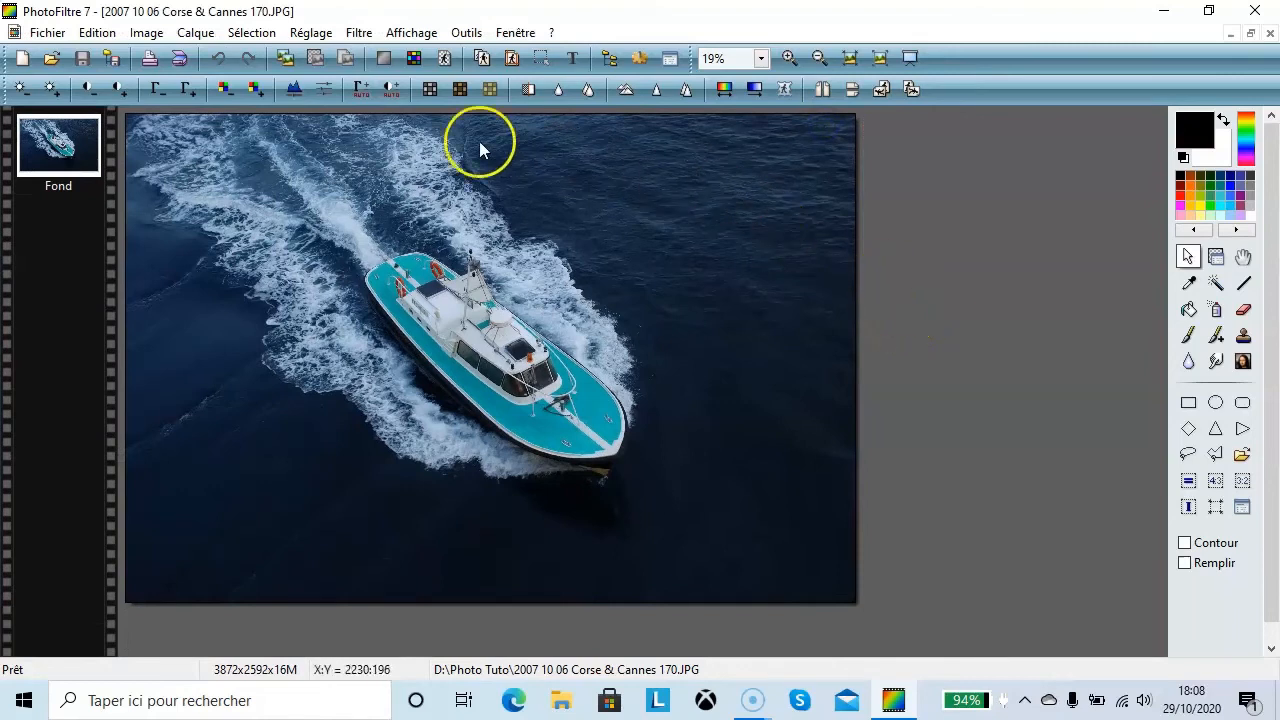
Add a new blank layer over the boat photo at the full image size with automatic transparency
left_click(196, 34)
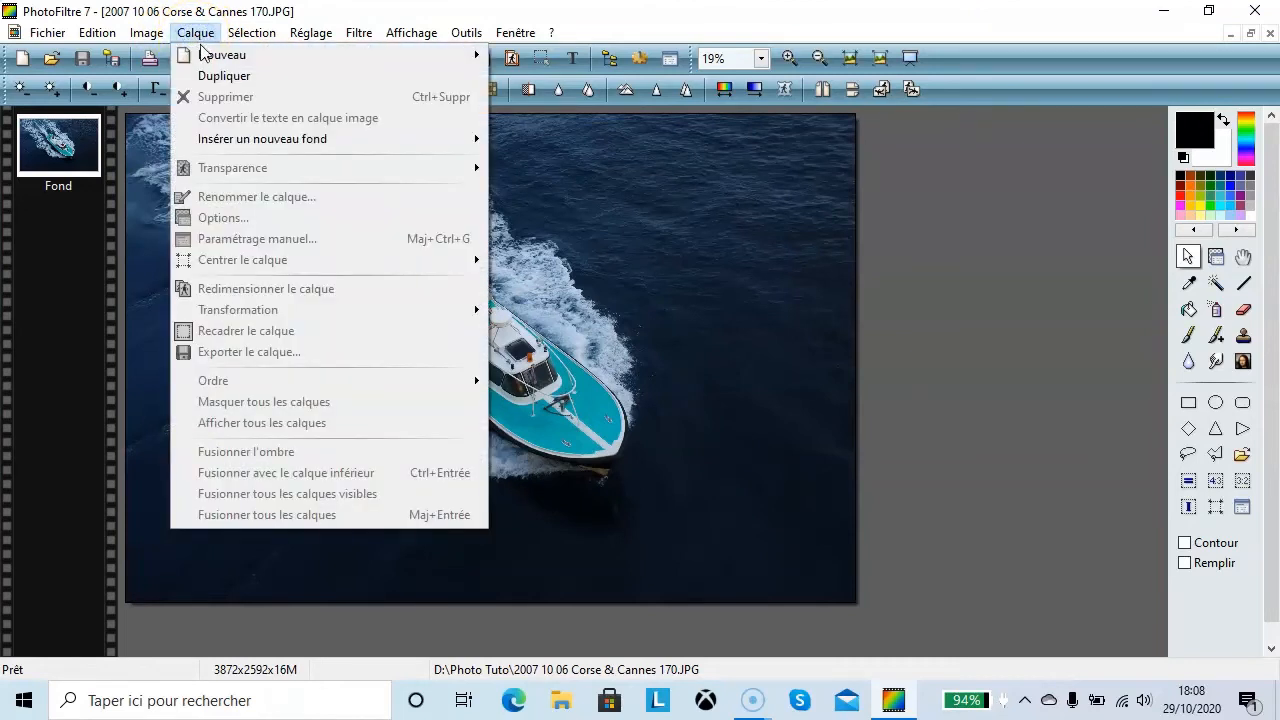
mouse_move(215, 54)
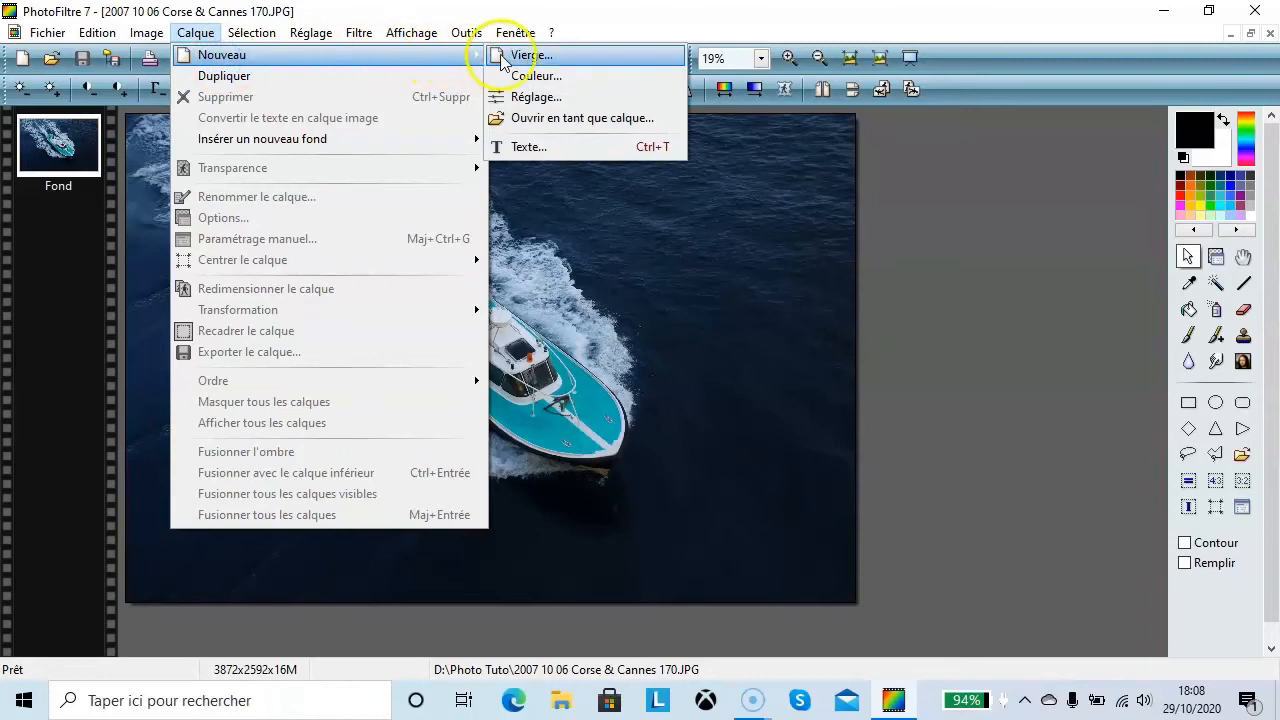
left_click(538, 58)
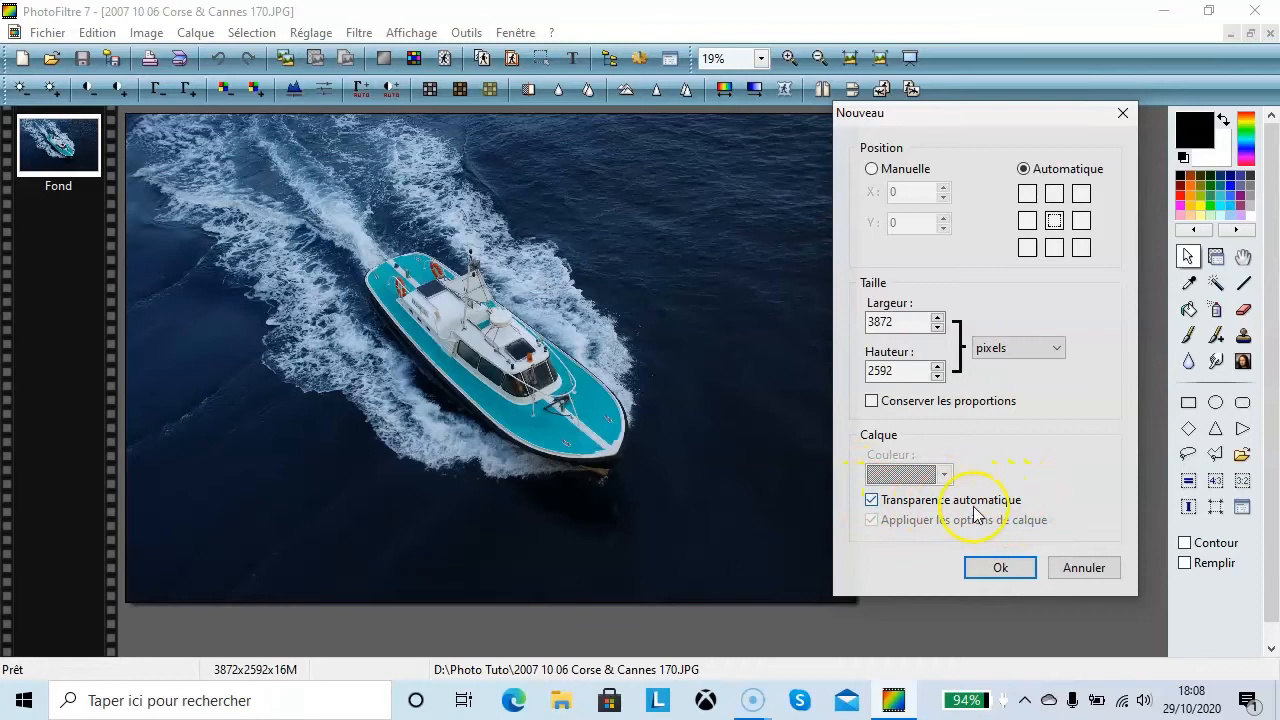
left_click(1000, 567)
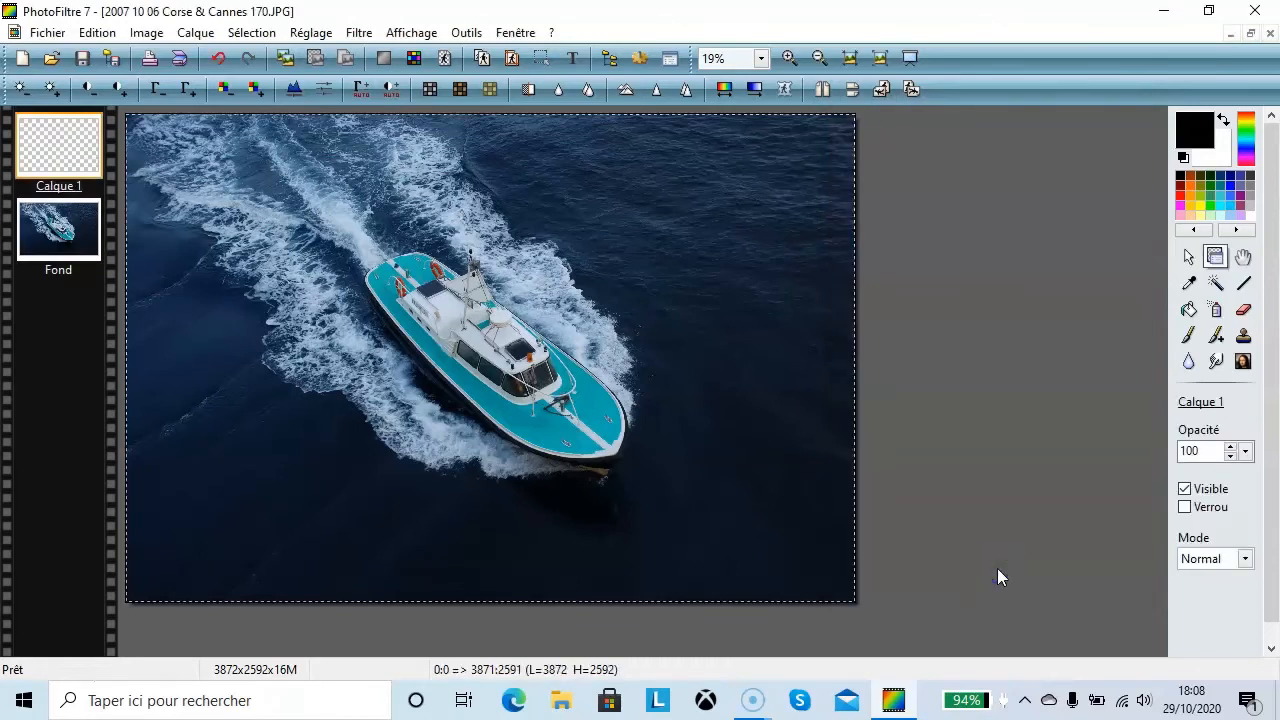
Rename the new blank layer as "Signature"
left_click(48, 153)
right_click(54, 152)
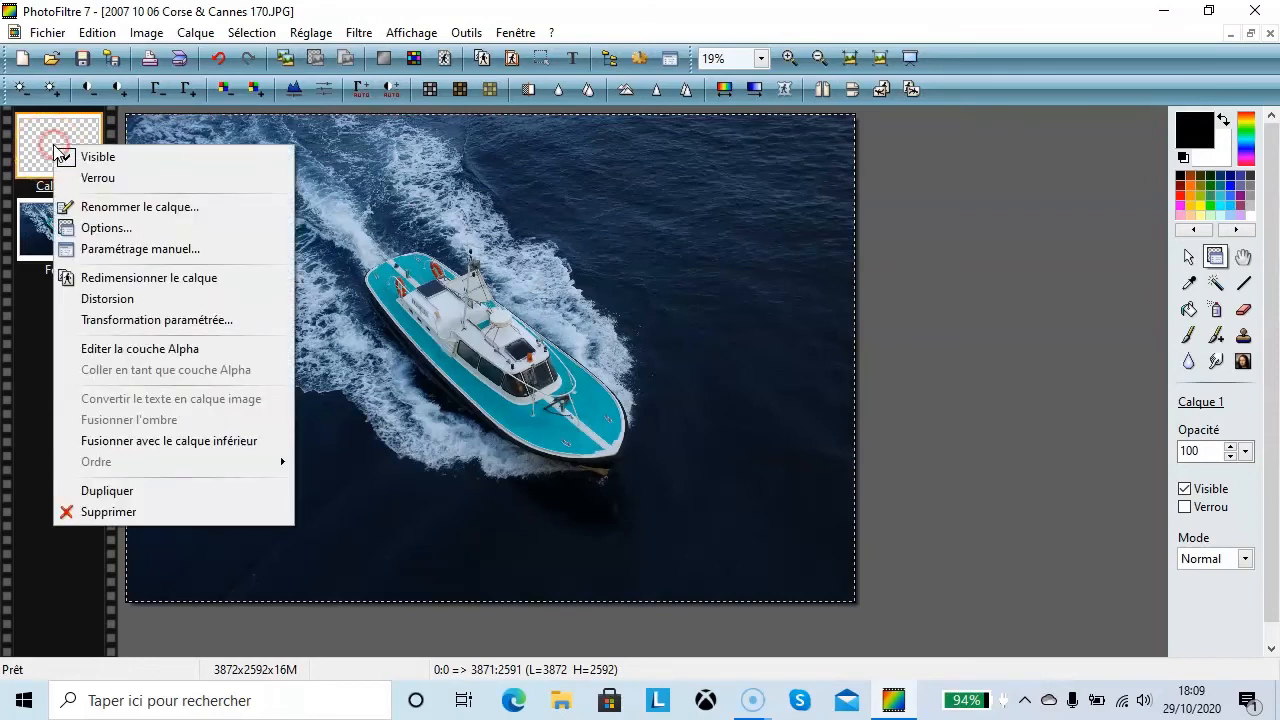
left_click(112, 207)
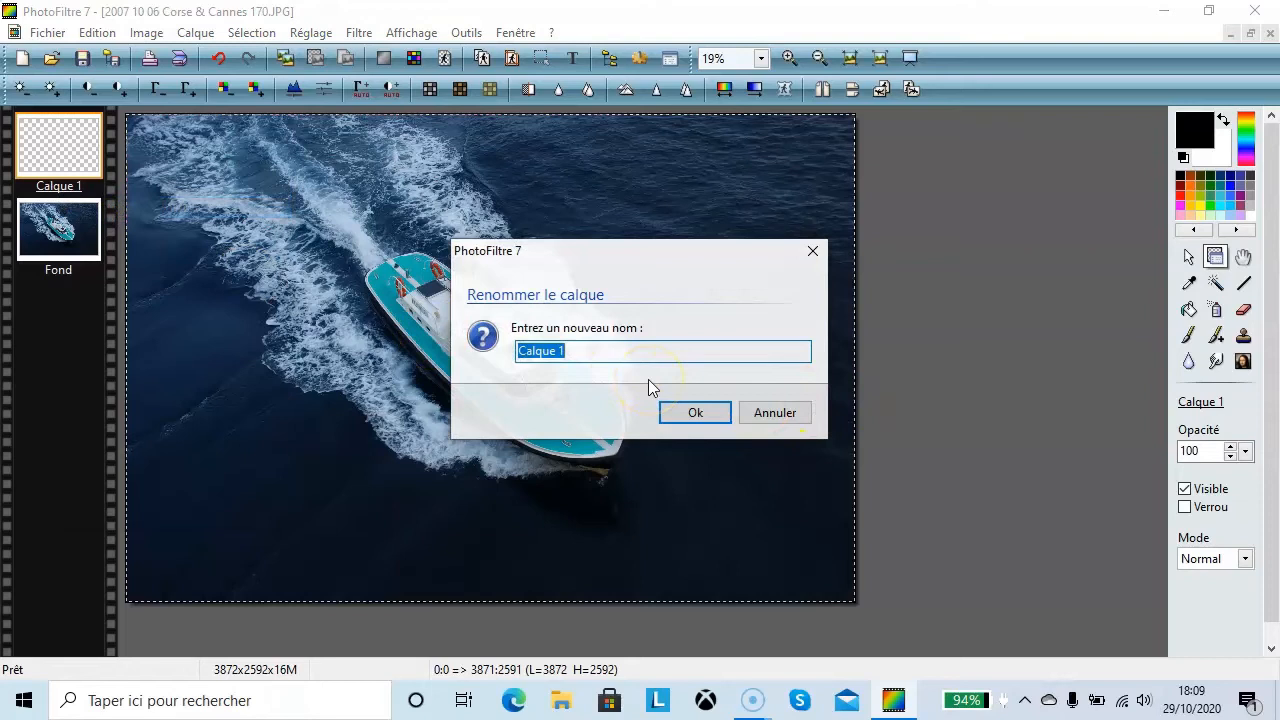
type("Signature")
left_click(698, 412)
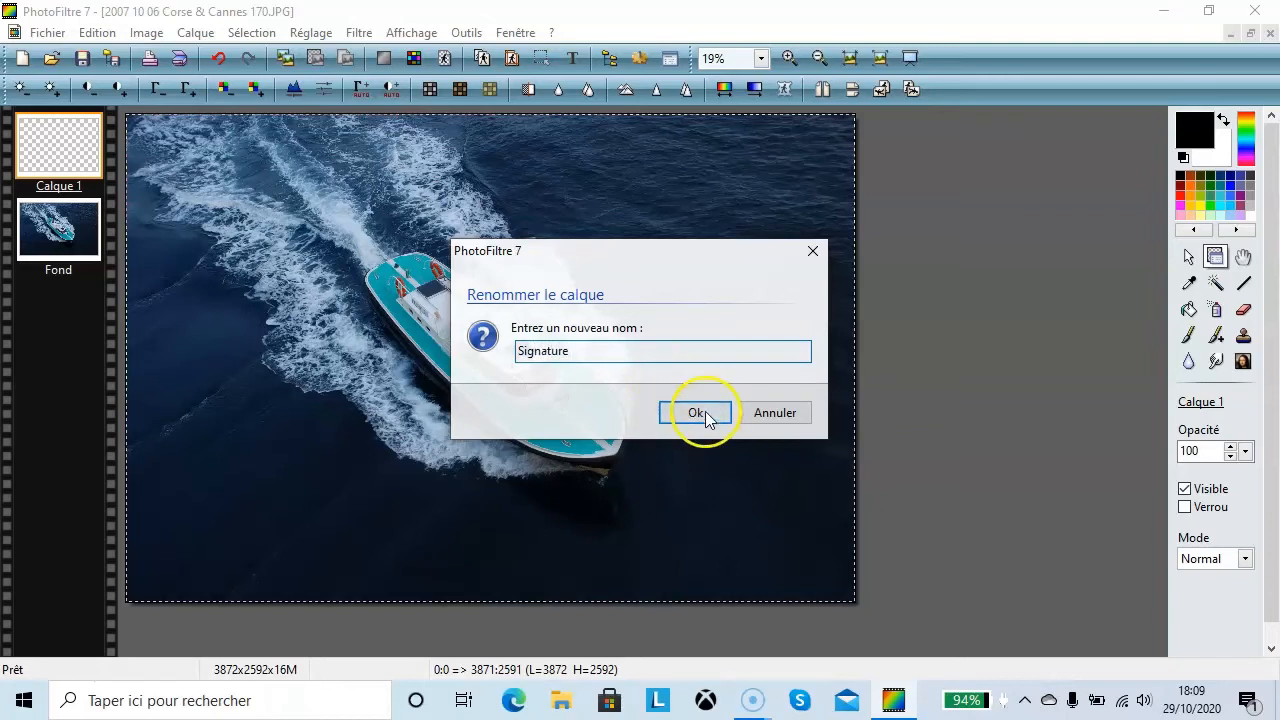
Load the shape "Ma signature.pfs" from the Selections folder as a selection over the photo, and select the Fond layer
left_click(252, 33)
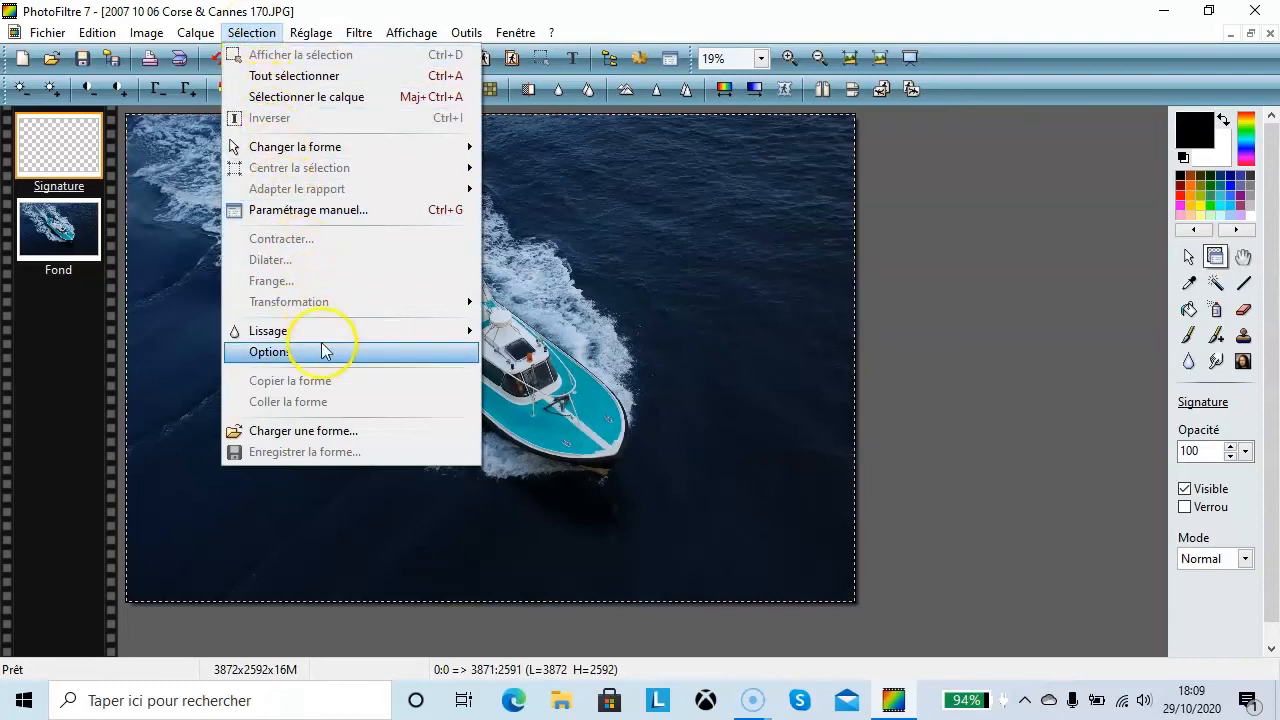
left_click(310, 436)
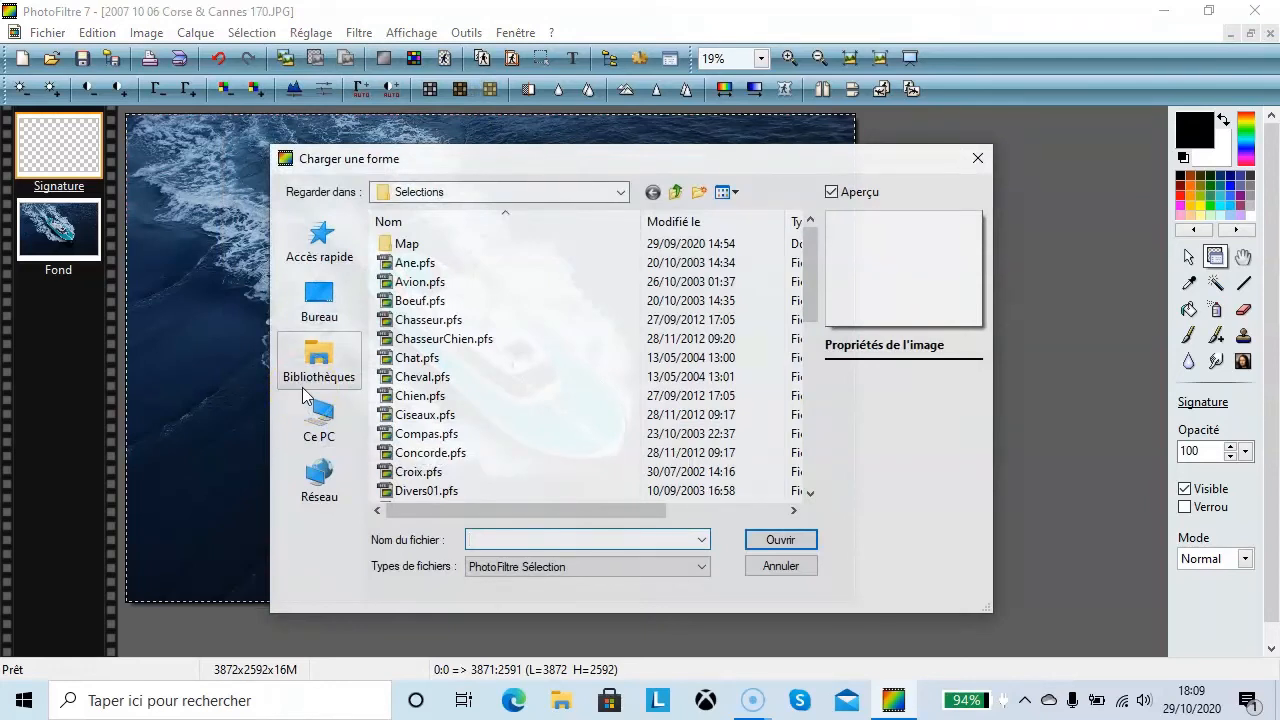
left_click_drag(809, 254, 810, 368)
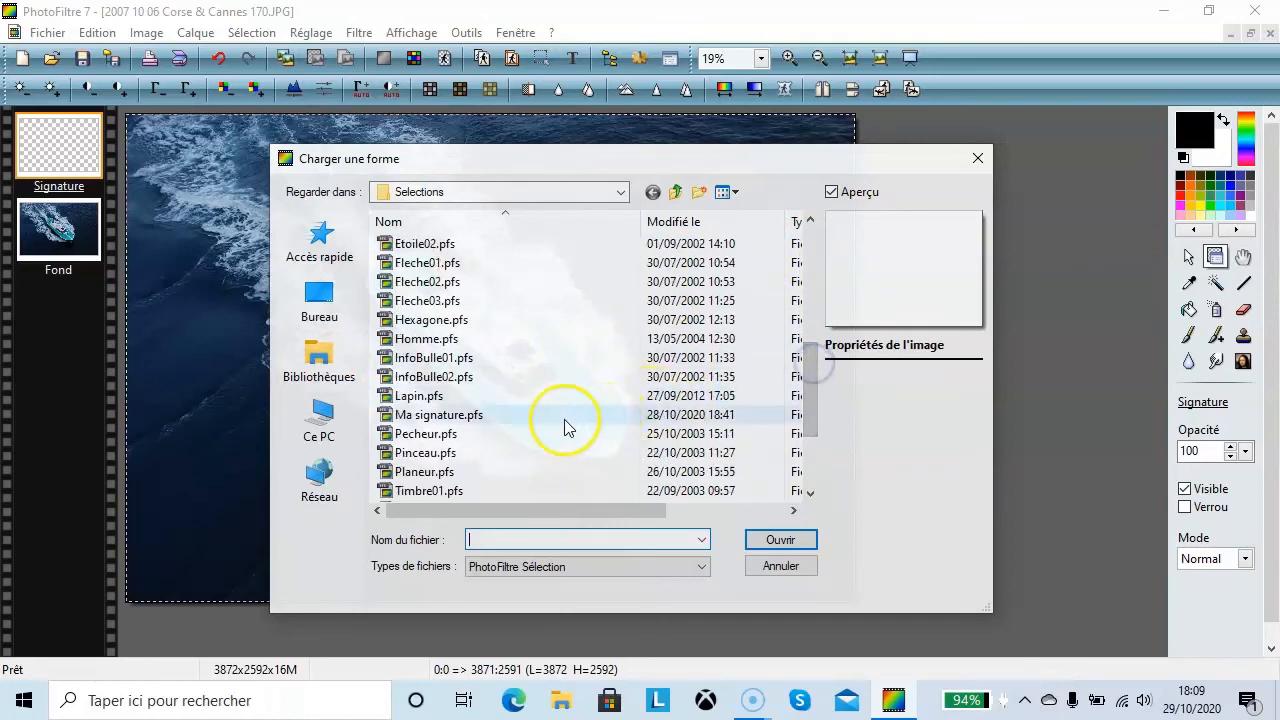
left_click(443, 424)
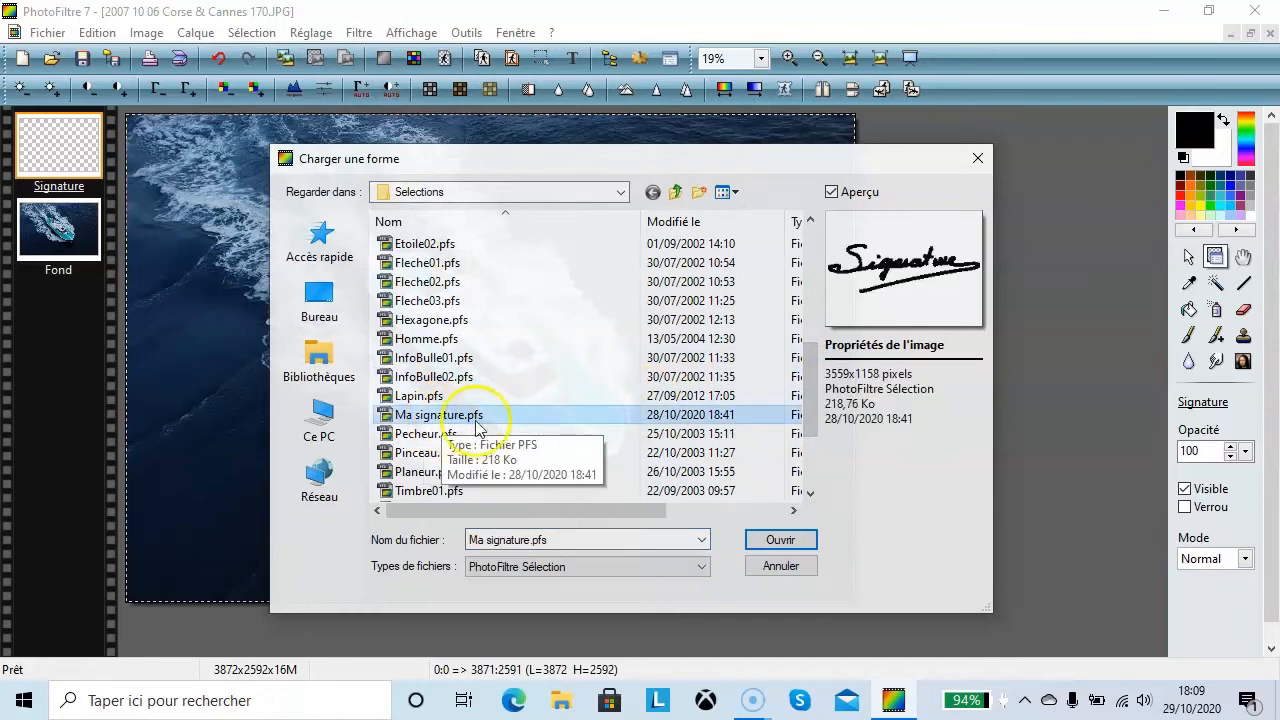
left_click(781, 541)
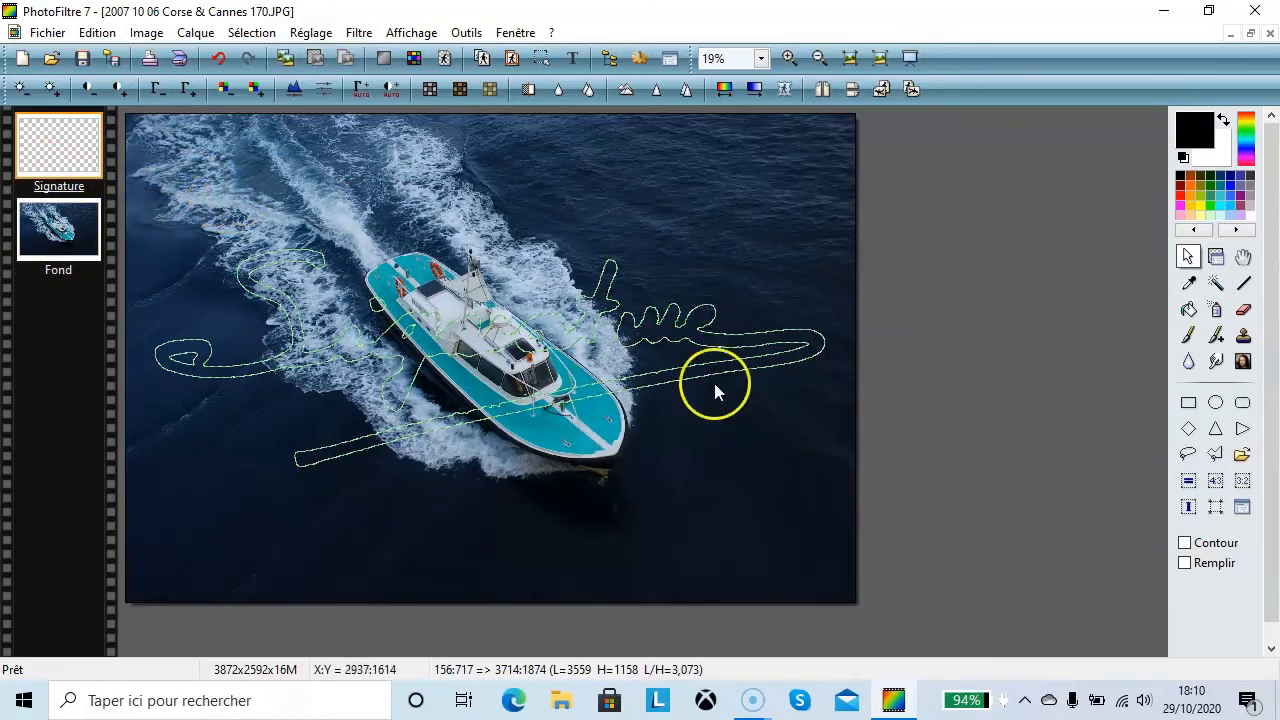
left_click(45, 229)
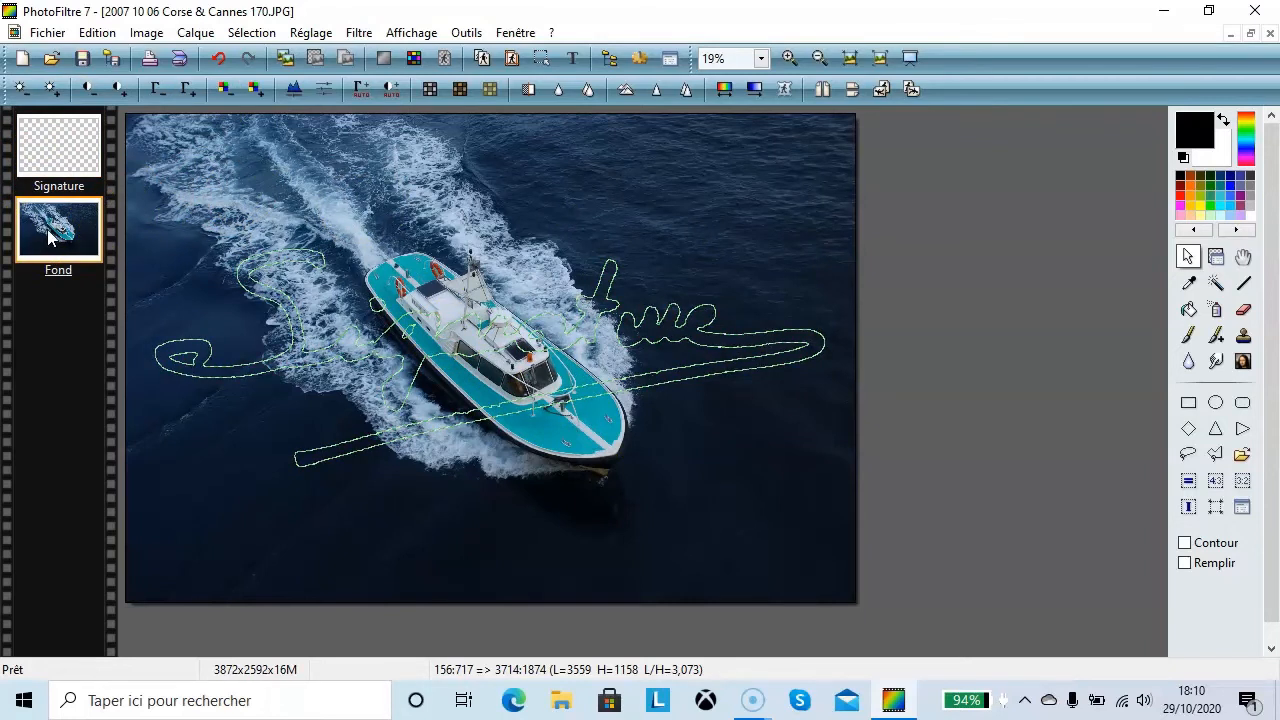
Sample the grey-blue colour #7690B1 from the boat photo as the foreground colour
left_click(1189, 286)
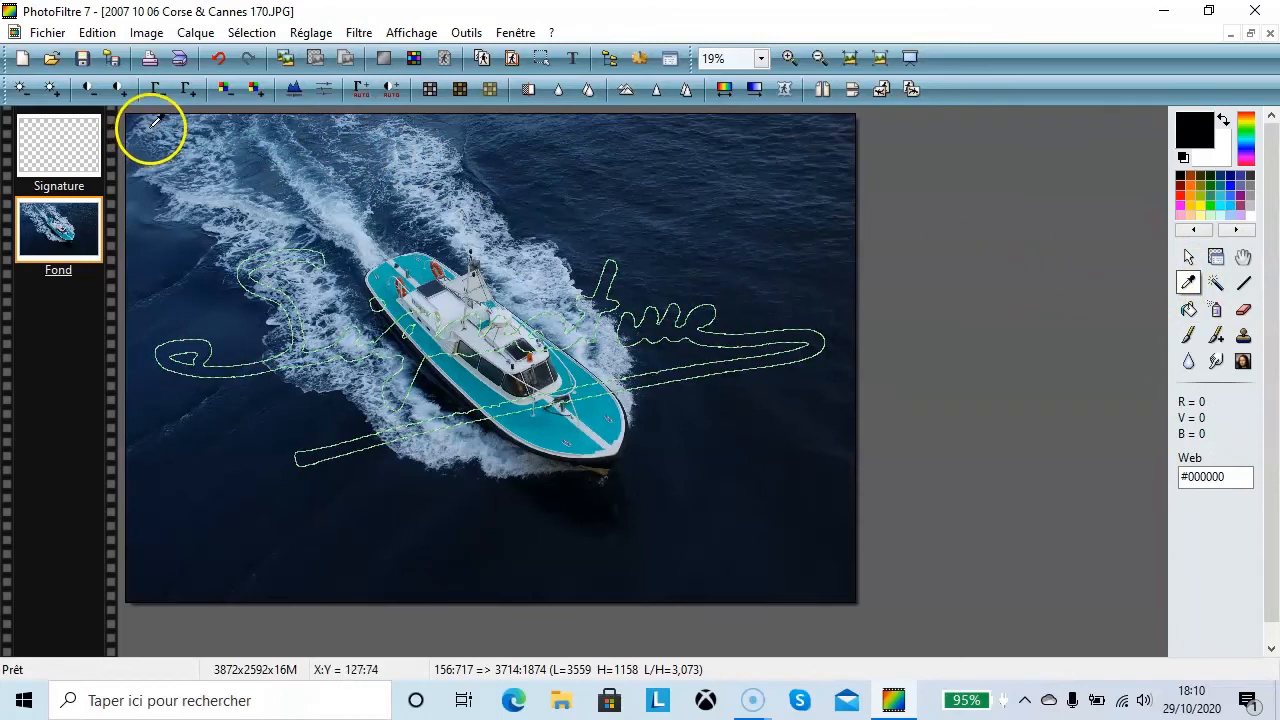
left_click(344, 216)
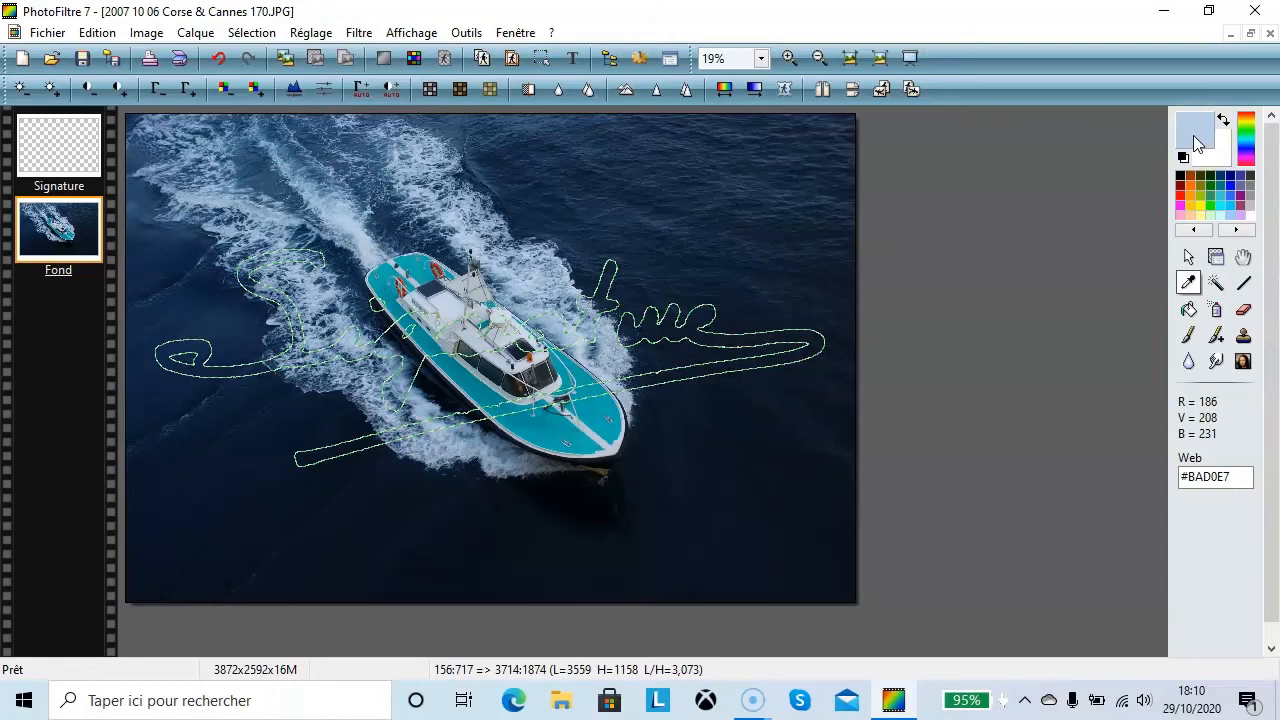
mouse_move(1196, 142)
left_mouse_down()
mouse_move(686, 63)
mouse_move(472, 76)
left_mouse_up()
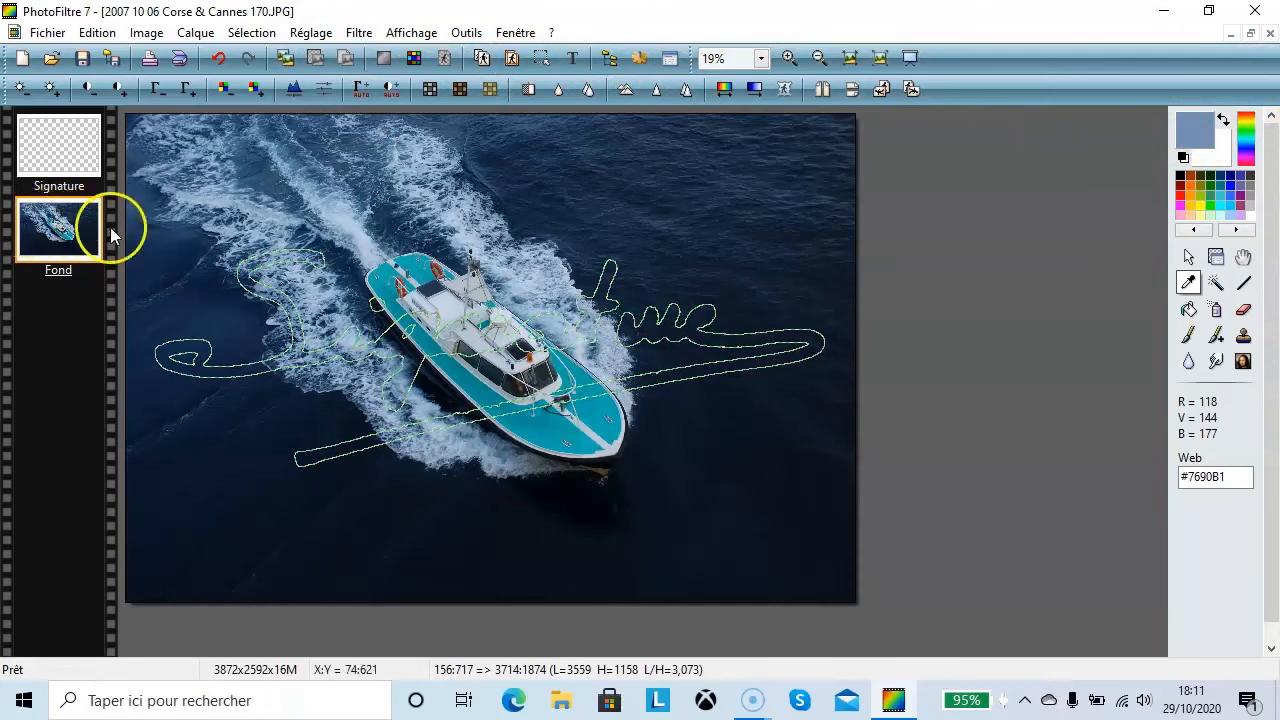
Fill the signature selection on the Signature layer with the sampled colour at tolerance 12 and opacity 100, and remove the selection
left_click(42, 150)
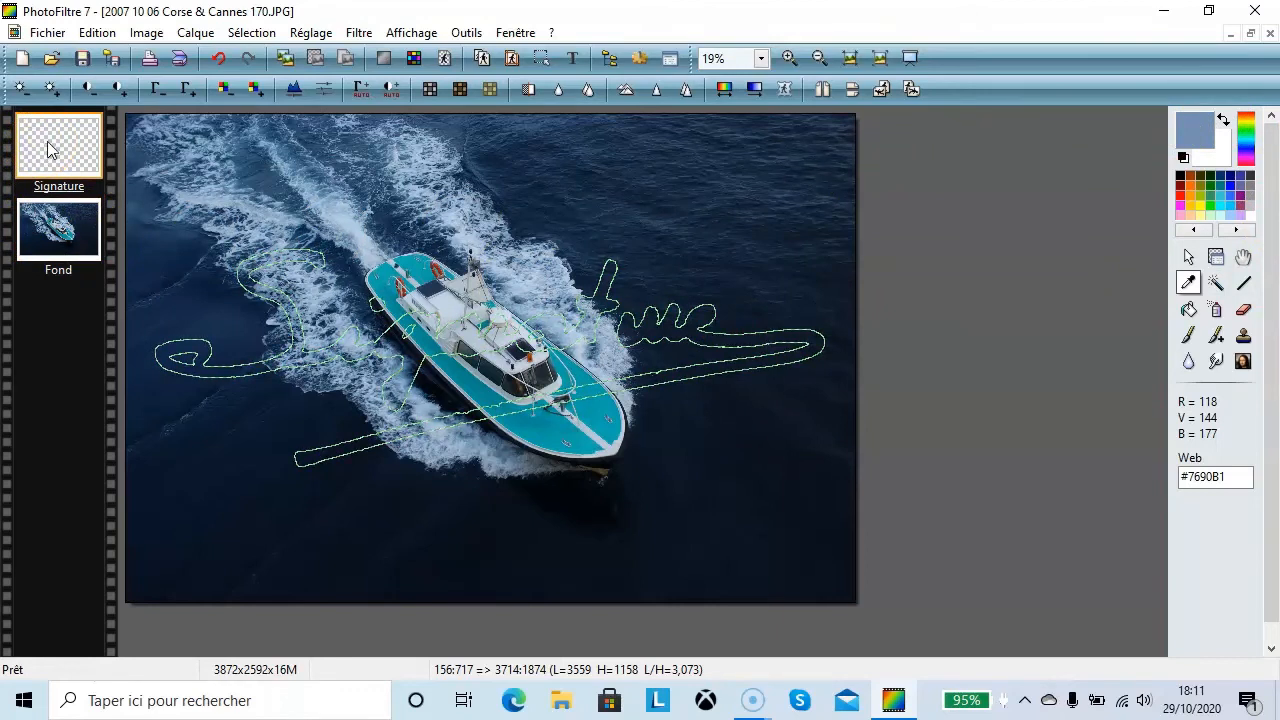
left_click(1189, 309)
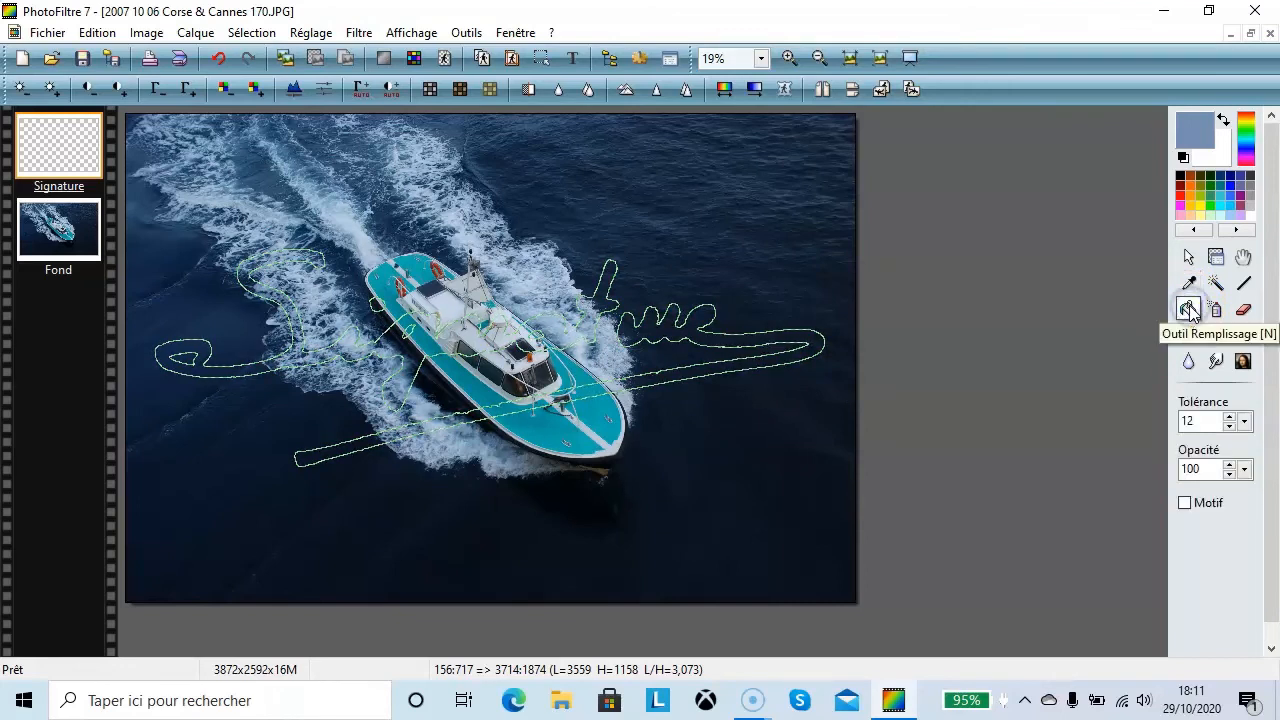
left_click(659, 329)
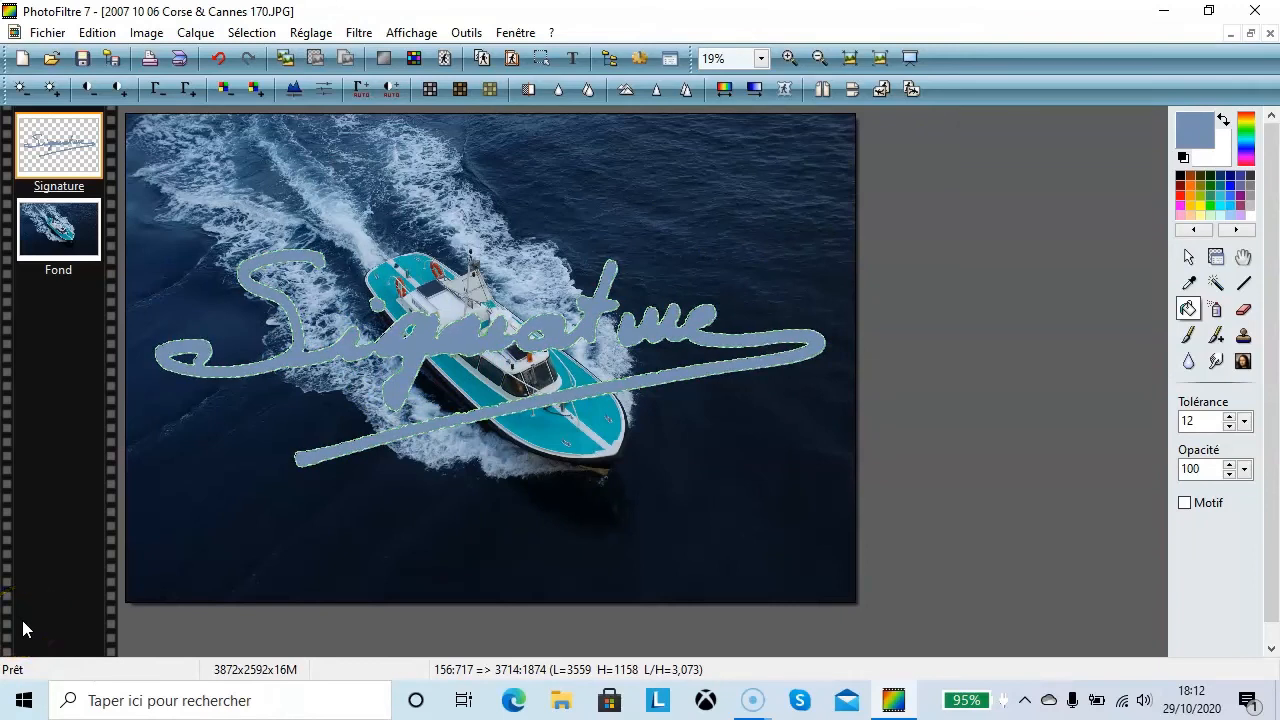
key("ctrl+d")
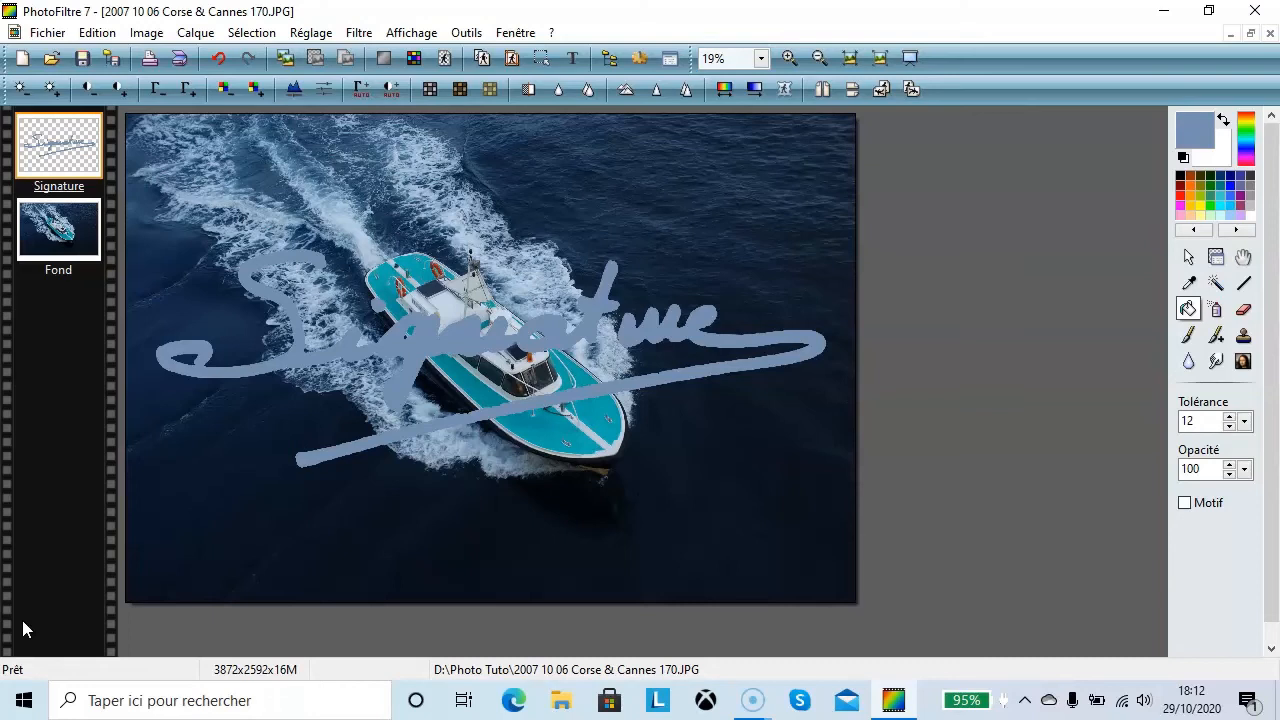
Resize the Signature layer to about 578 × 387 pixels, place it just inside the photo's lower-right corner, and validate the resize
left_click(1216, 258)
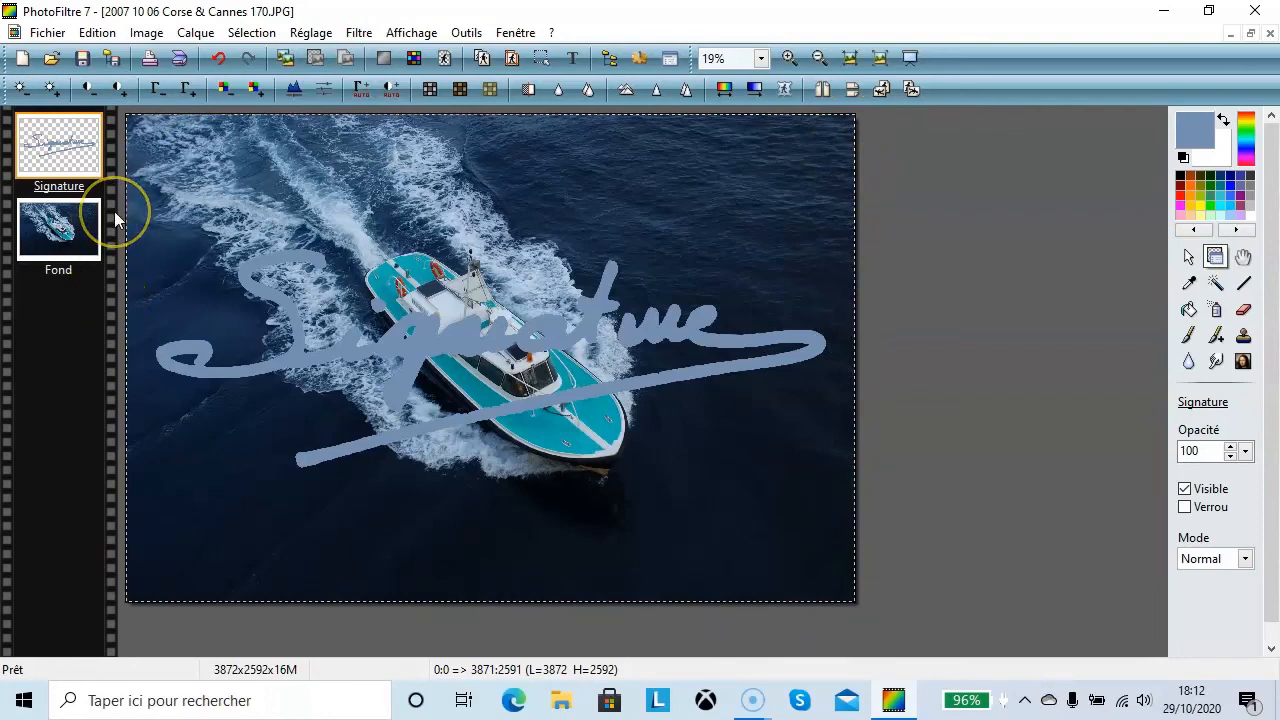
right_click(58, 146)
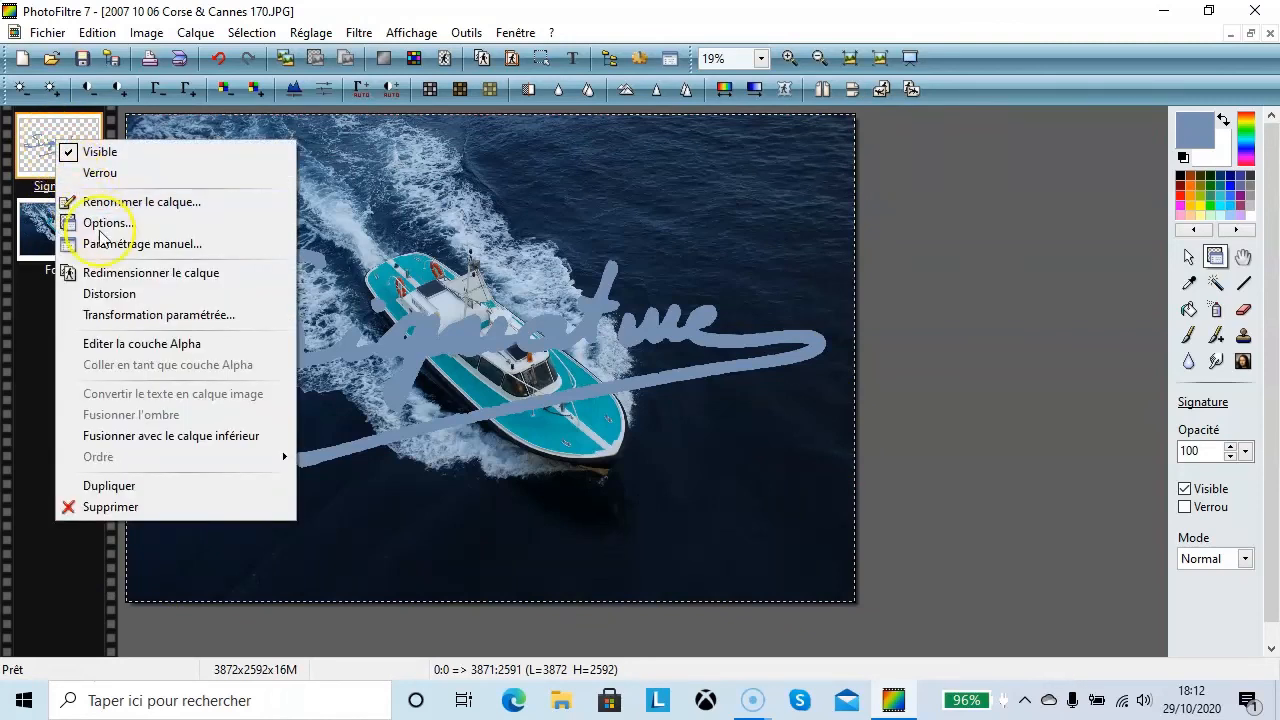
left_click(145, 277)
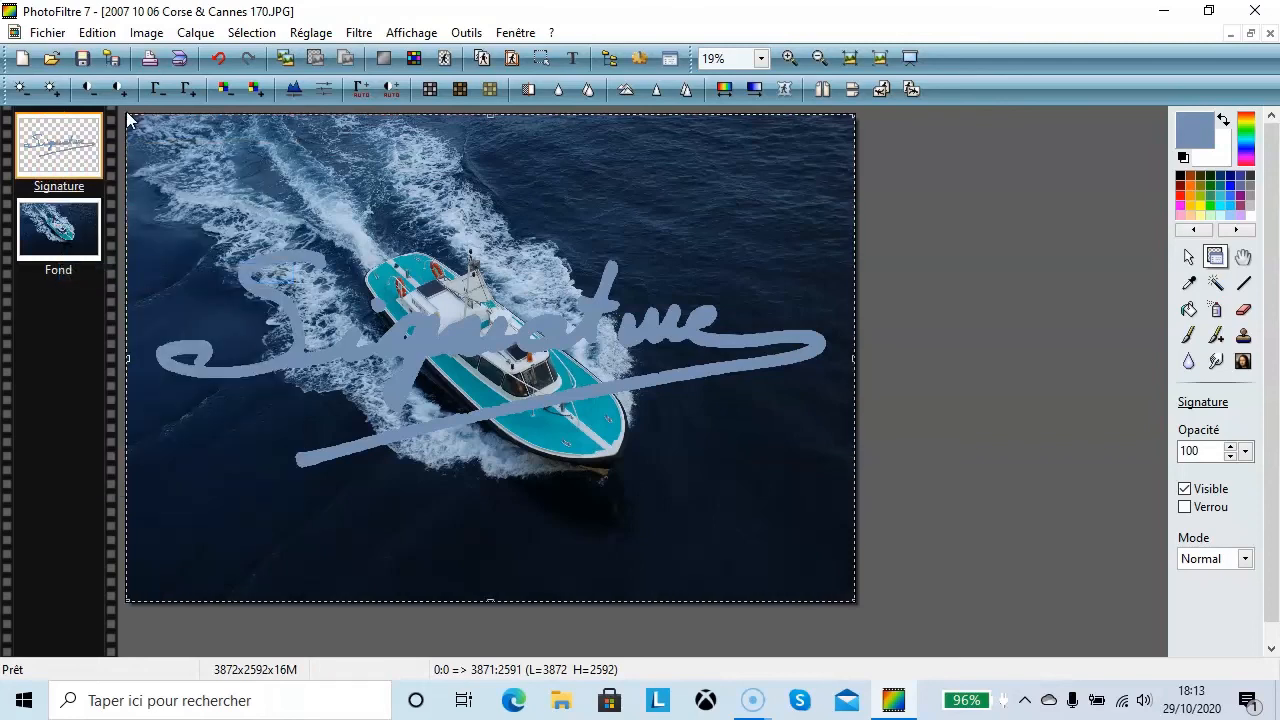
mouse_move(130, 117)
left_mouse_down()
mouse_move(250, 198)
mouse_move(474, 404)
mouse_move(748, 530)
left_mouse_up()
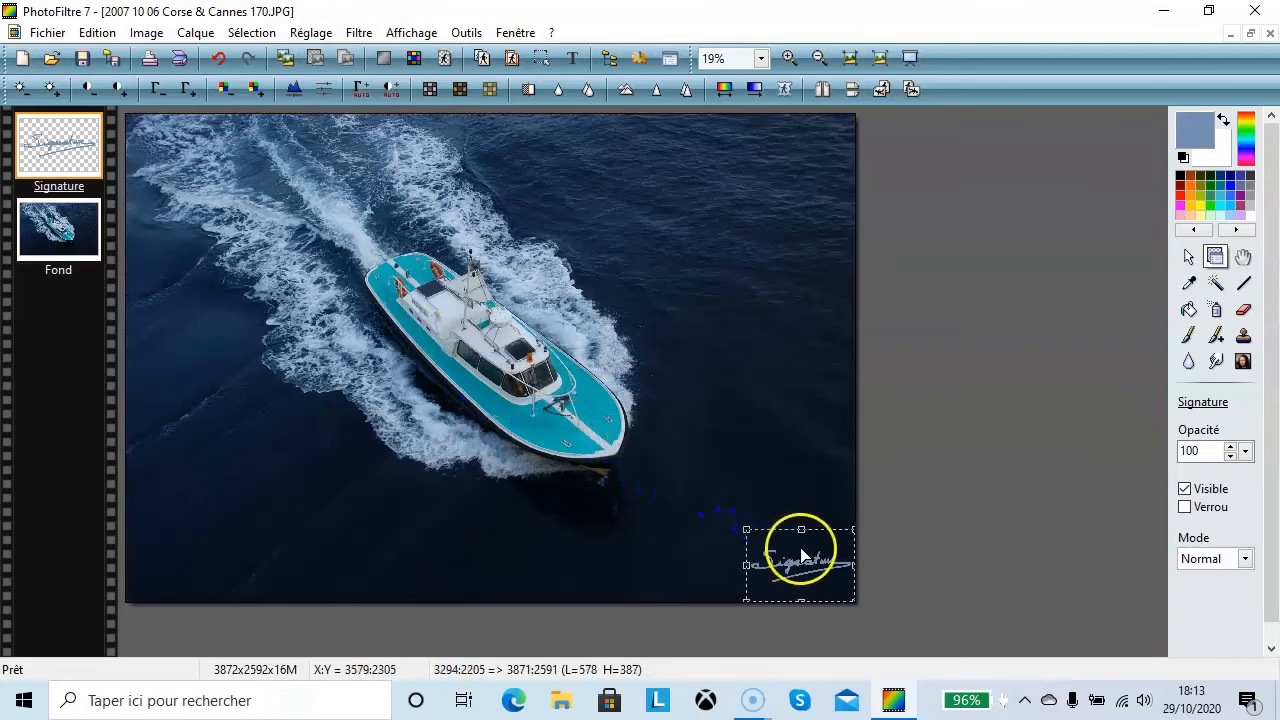
mouse_move(792, 572)
left_mouse_down()
mouse_move(790, 549)
mouse_move(759, 522)
mouse_move(666, 549)
mouse_move(269, 549)
mouse_move(211, 534)
mouse_move(284, 556)
mouse_move(231, 531)
mouse_move(194, 552)
mouse_move(778, 575)
left_mouse_up()
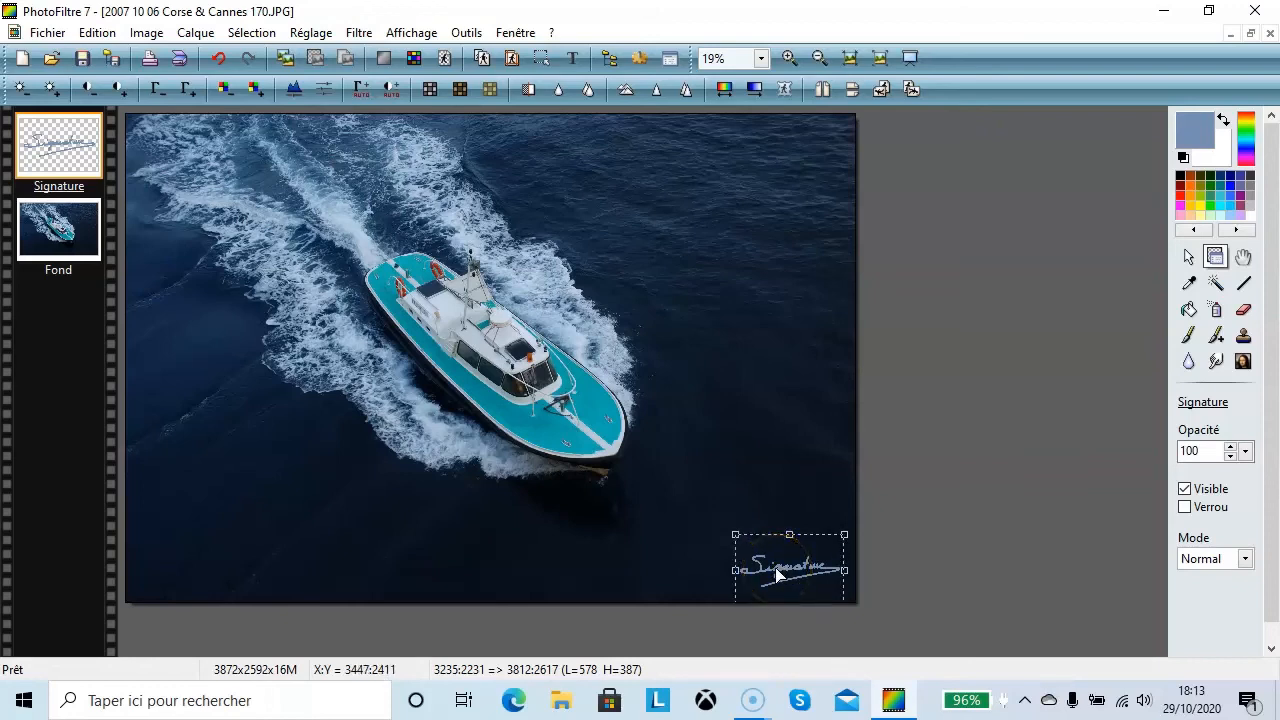
right_click(777, 574)
left_click_drag(777, 574, 824, 583)
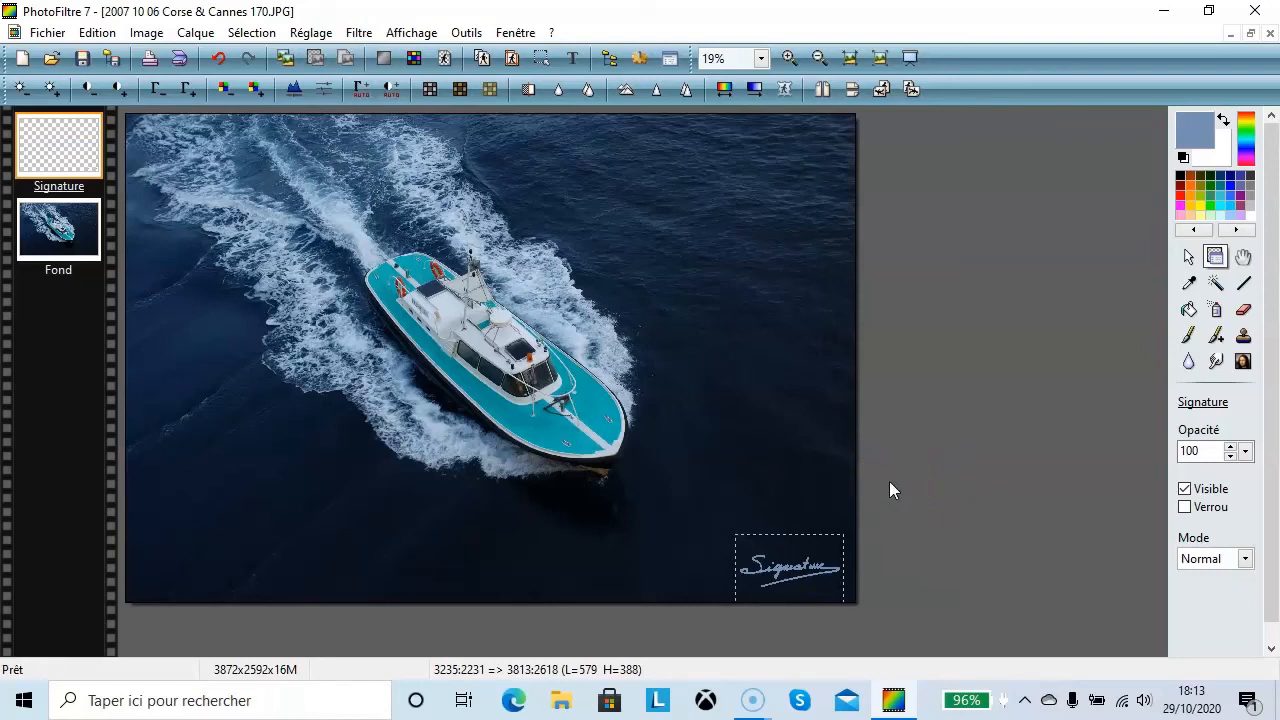
left_click(600, 618)
Rotate the Signature layer by -13.50° with the parameterised transformation, keeping the scale at 100%
right_click(61, 152)
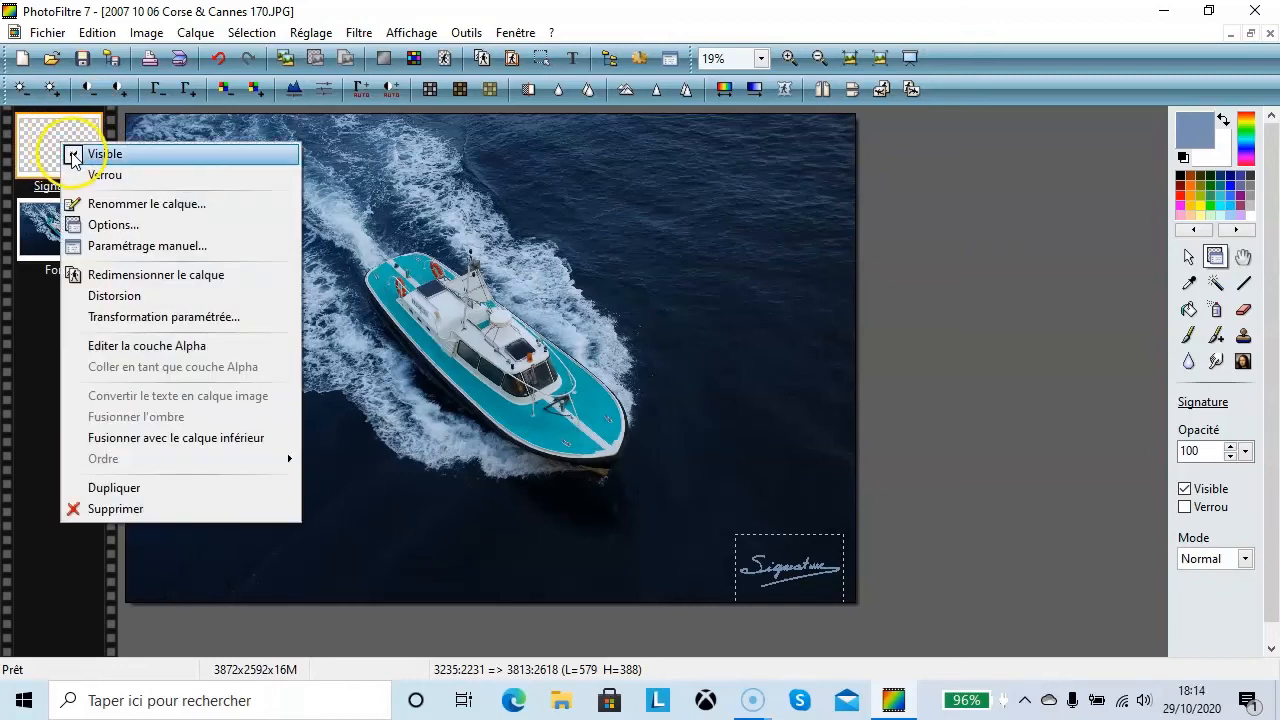
left_click(166, 318)
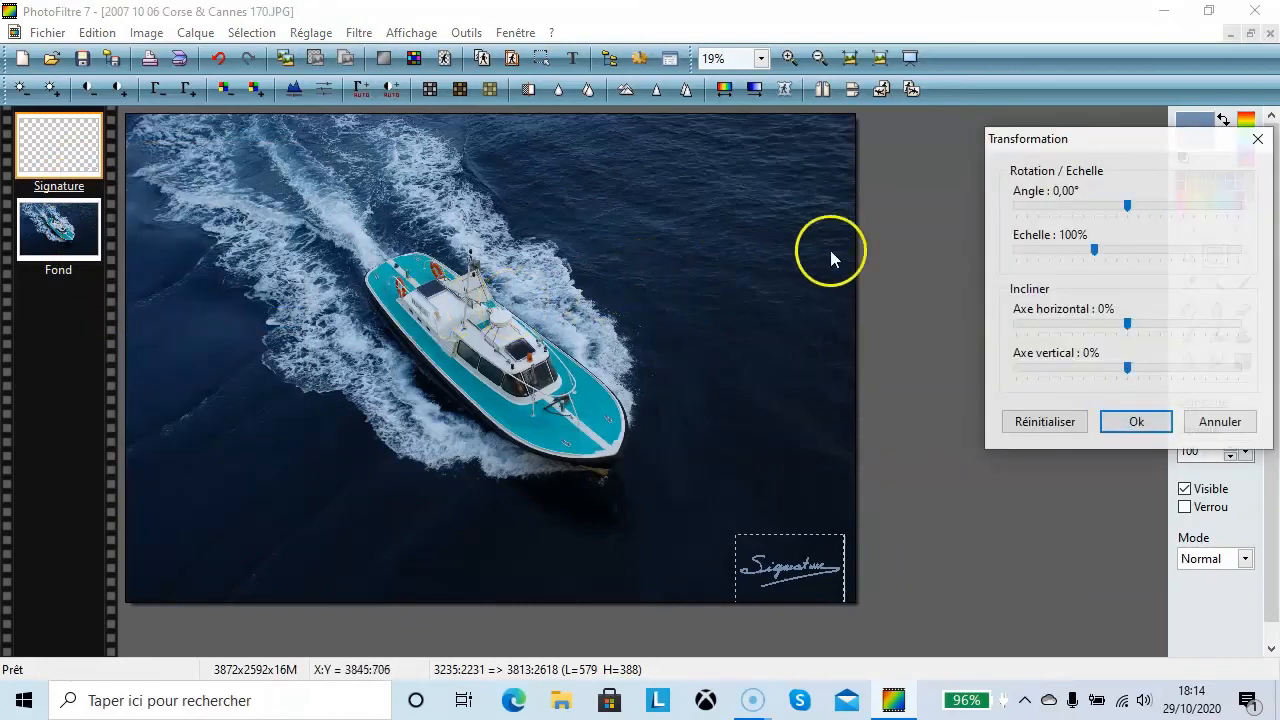
left_click(1127, 207)
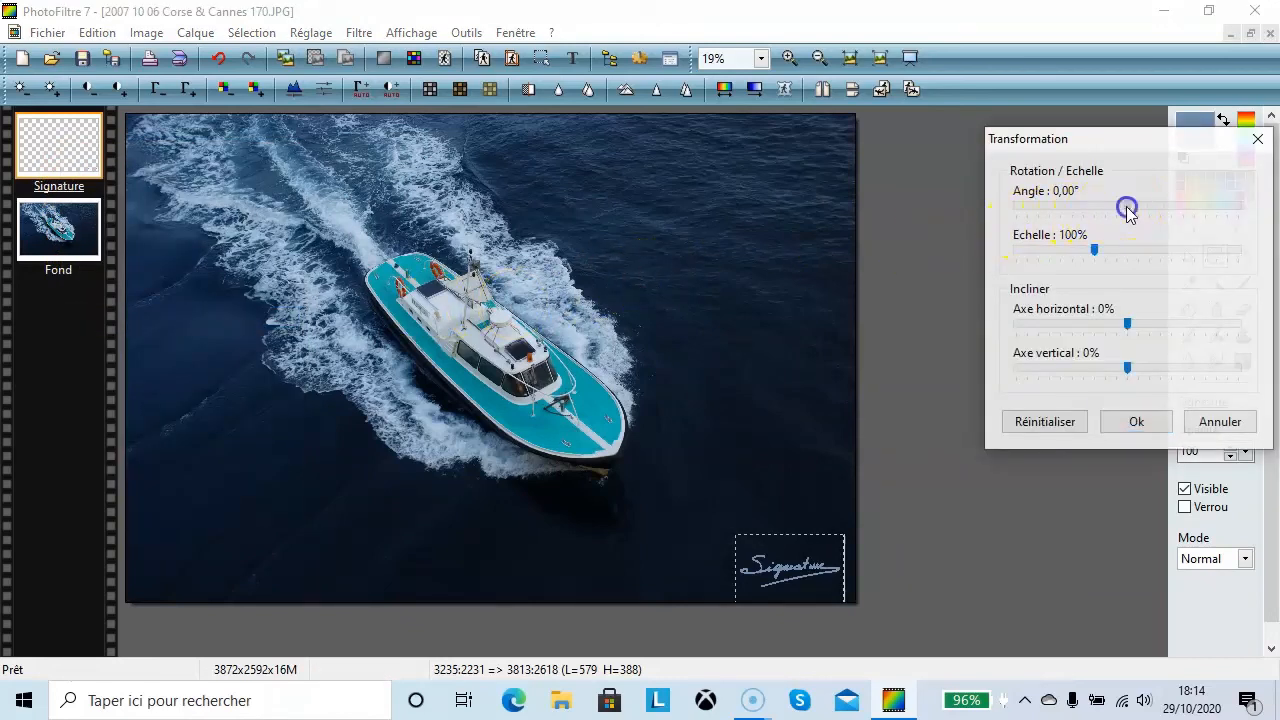
mouse_move(1127, 210)
left_mouse_down()
mouse_move(1098, 218)
mouse_move(1137, 206)
mouse_move(1112, 206)
left_mouse_up()
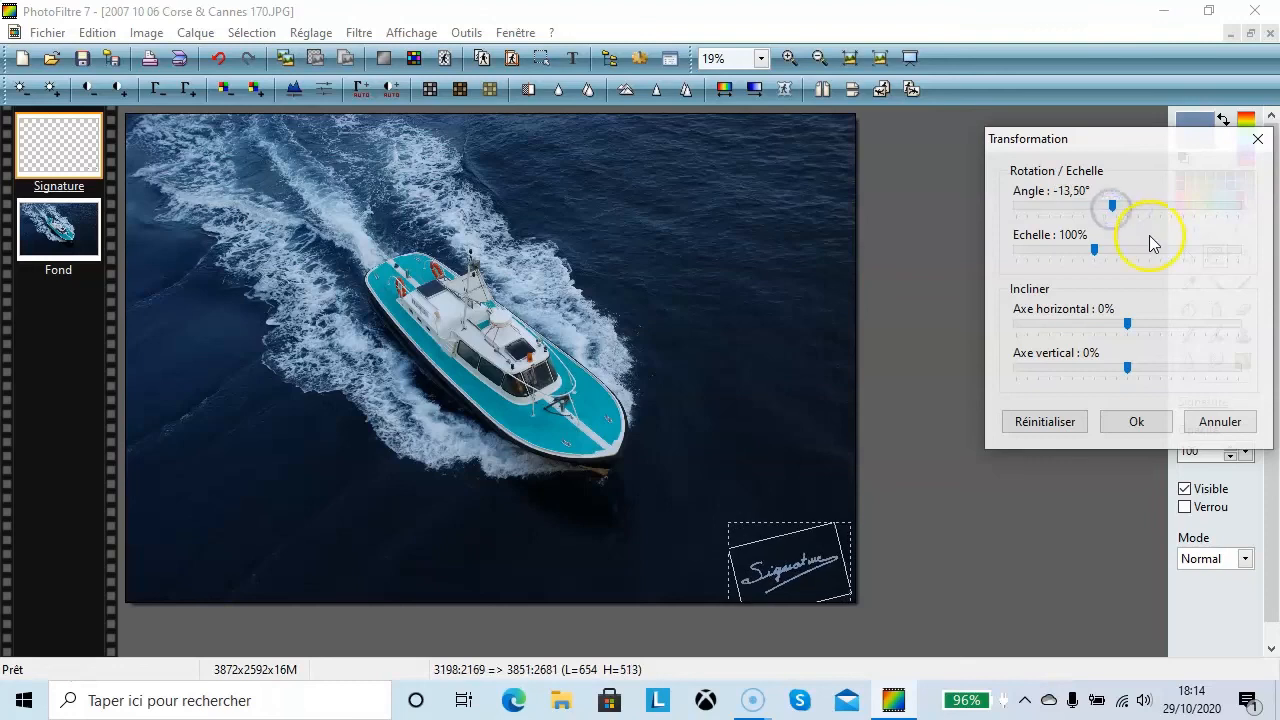
left_click(1136, 423)
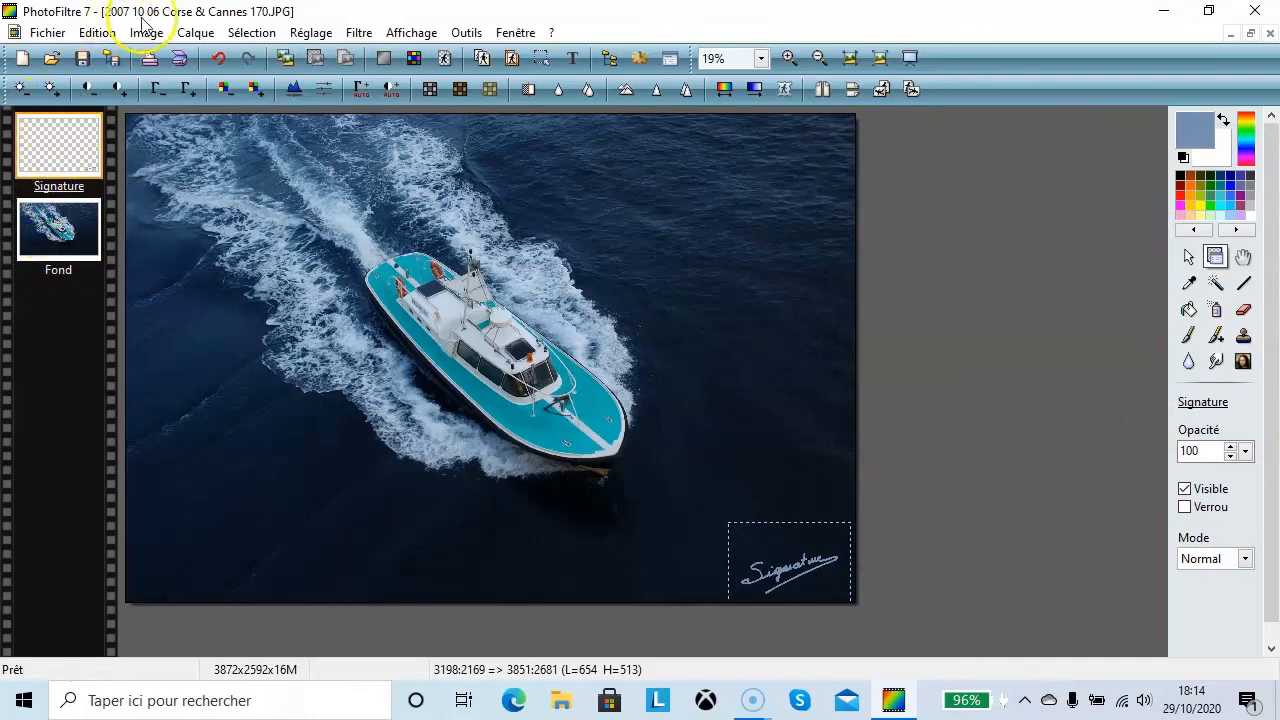
Merge all layers and save the photo as "2007 10 06 Corse & CannesSignée 170.JPG" in Photo Tuto with JPEG compression 100
left_click(196, 34)
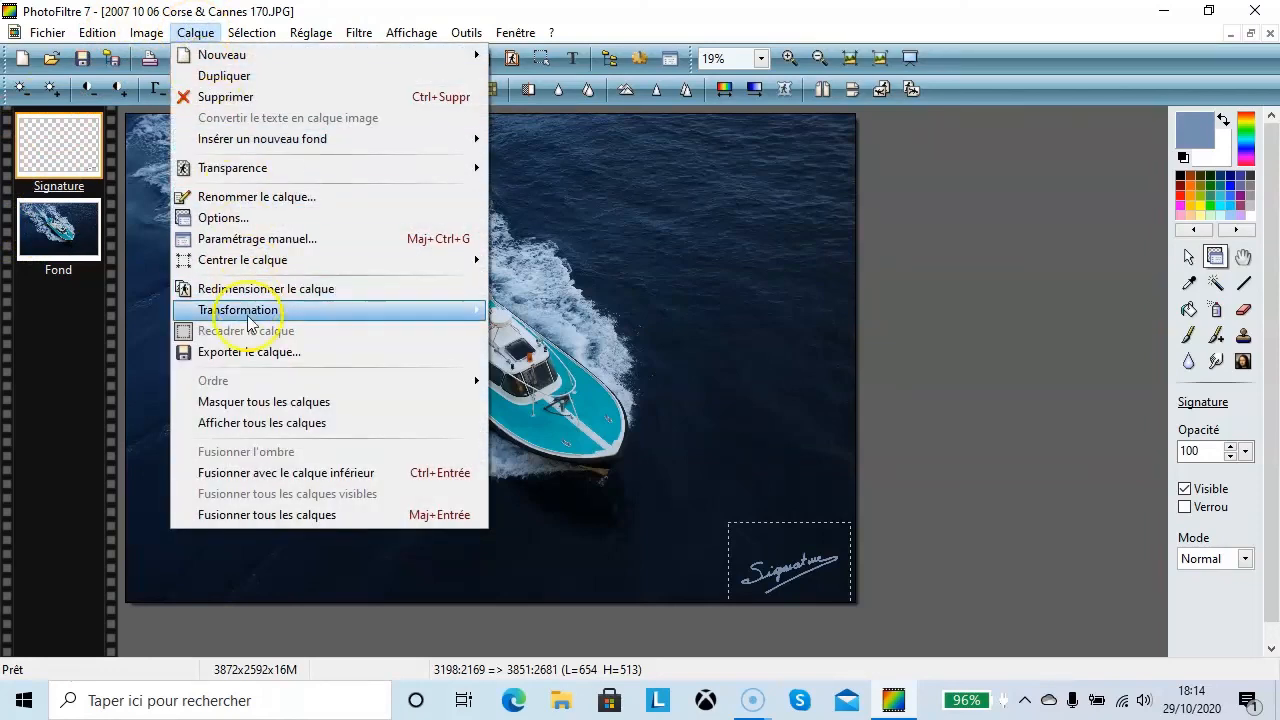
left_click(277, 518)
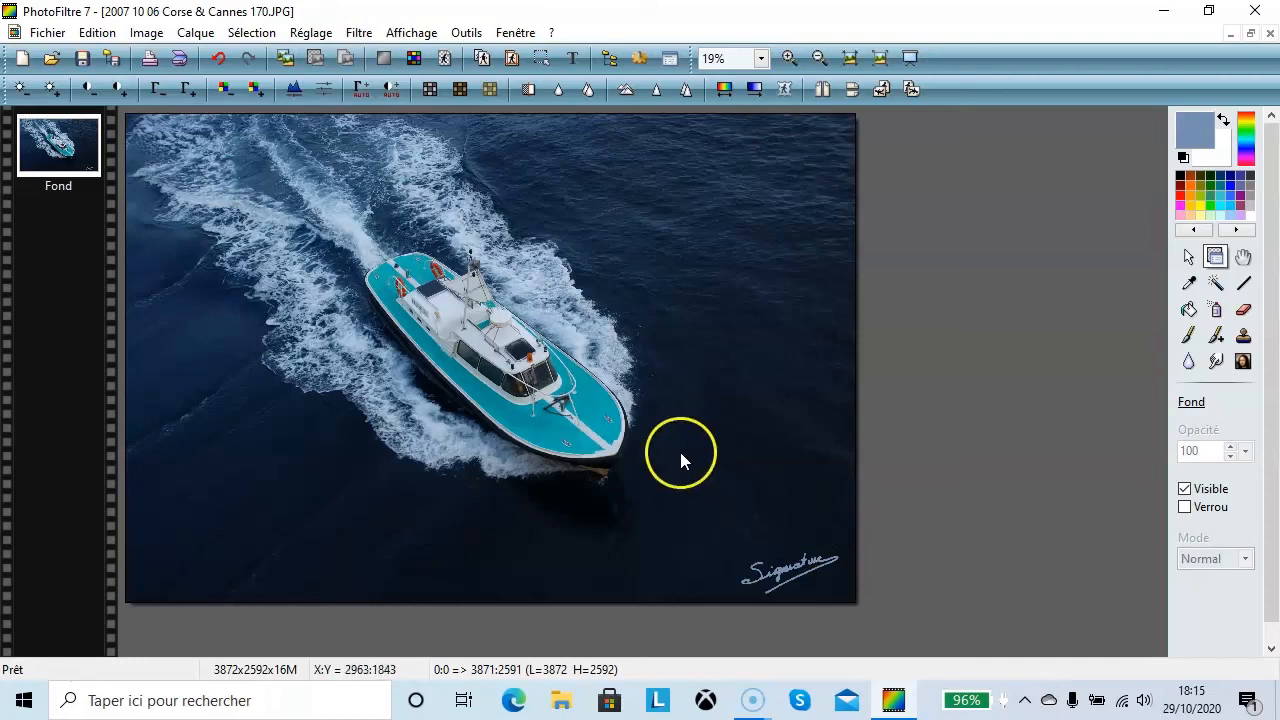
left_click(48, 34)
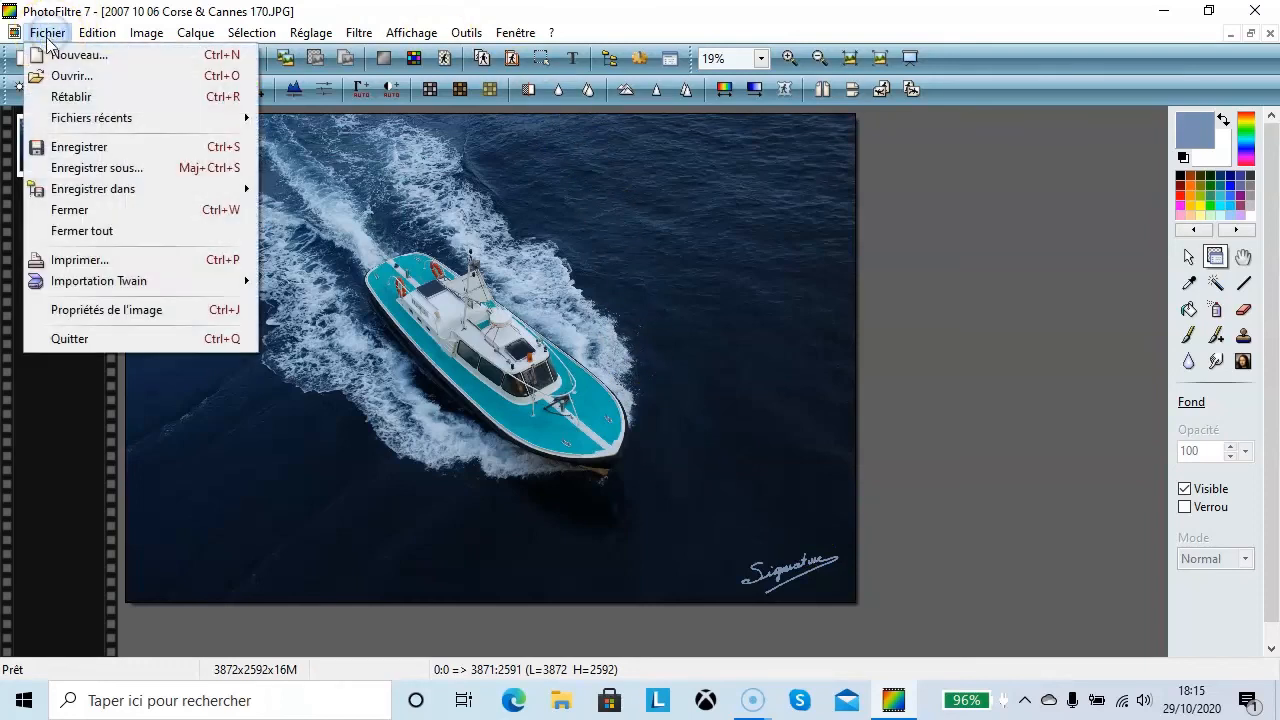
left_click(78, 169)
left_click(601, 539)
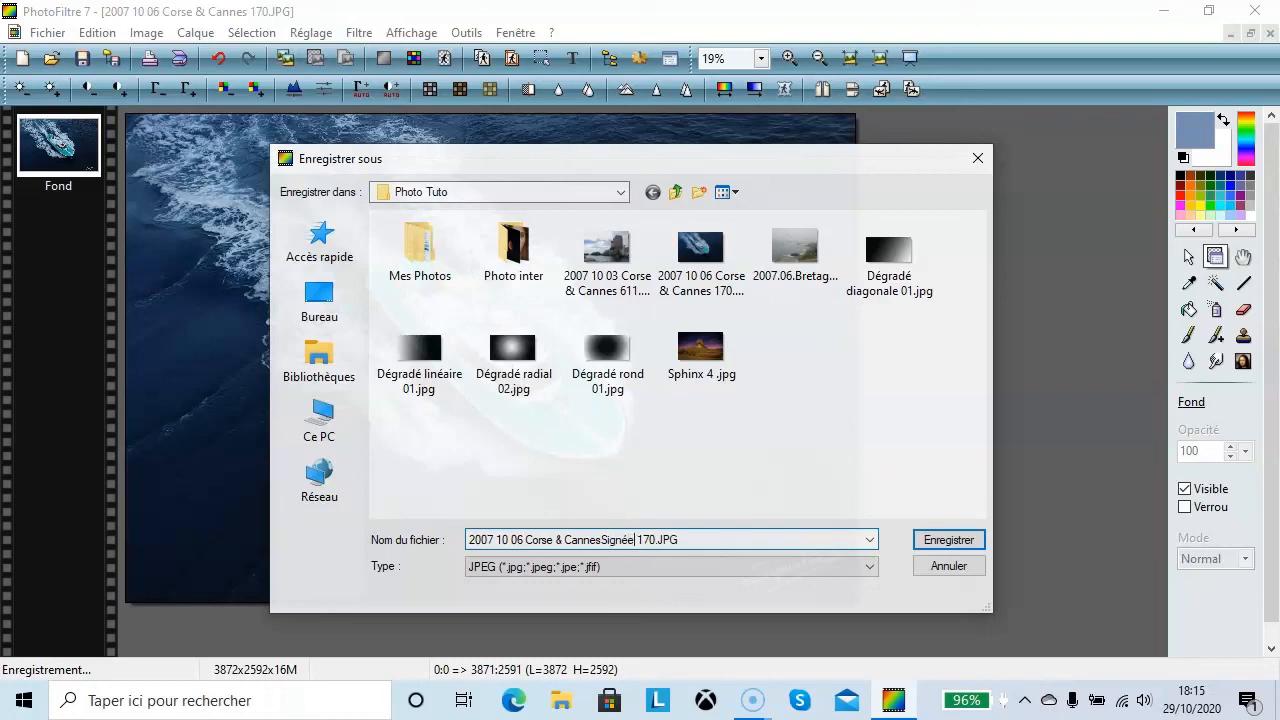
left_click(948, 540)
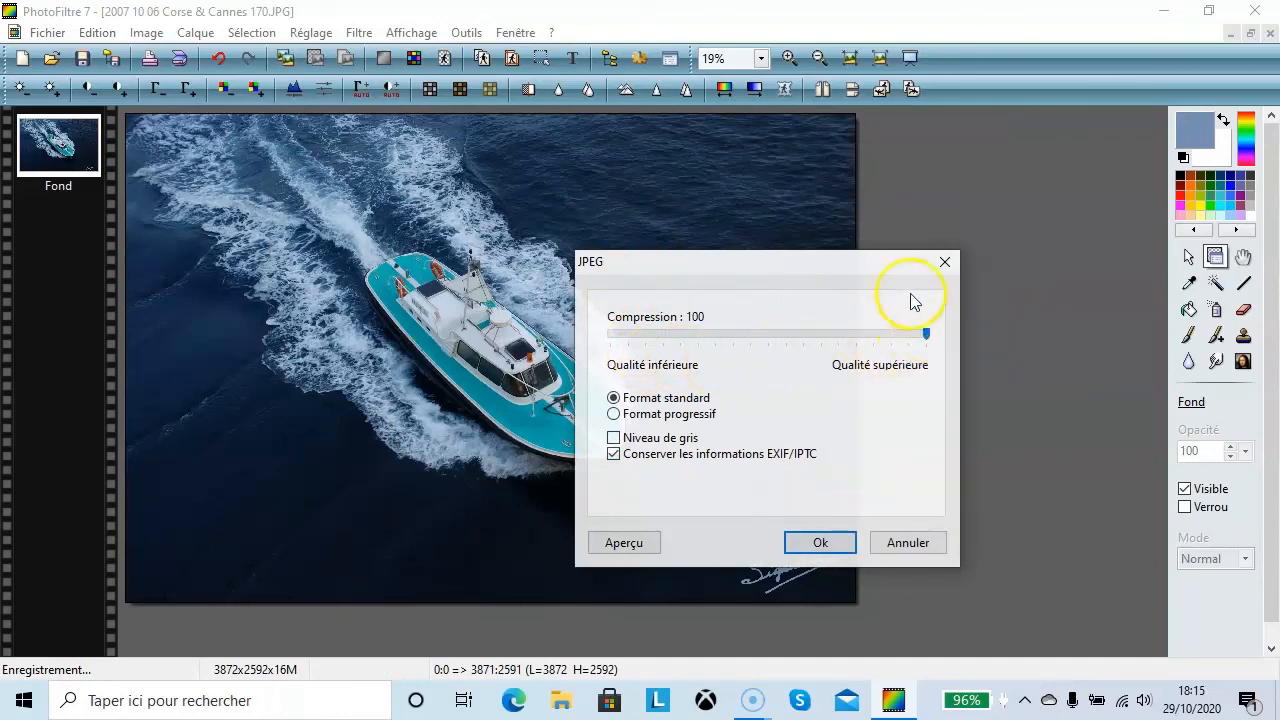
left_click(813, 556)
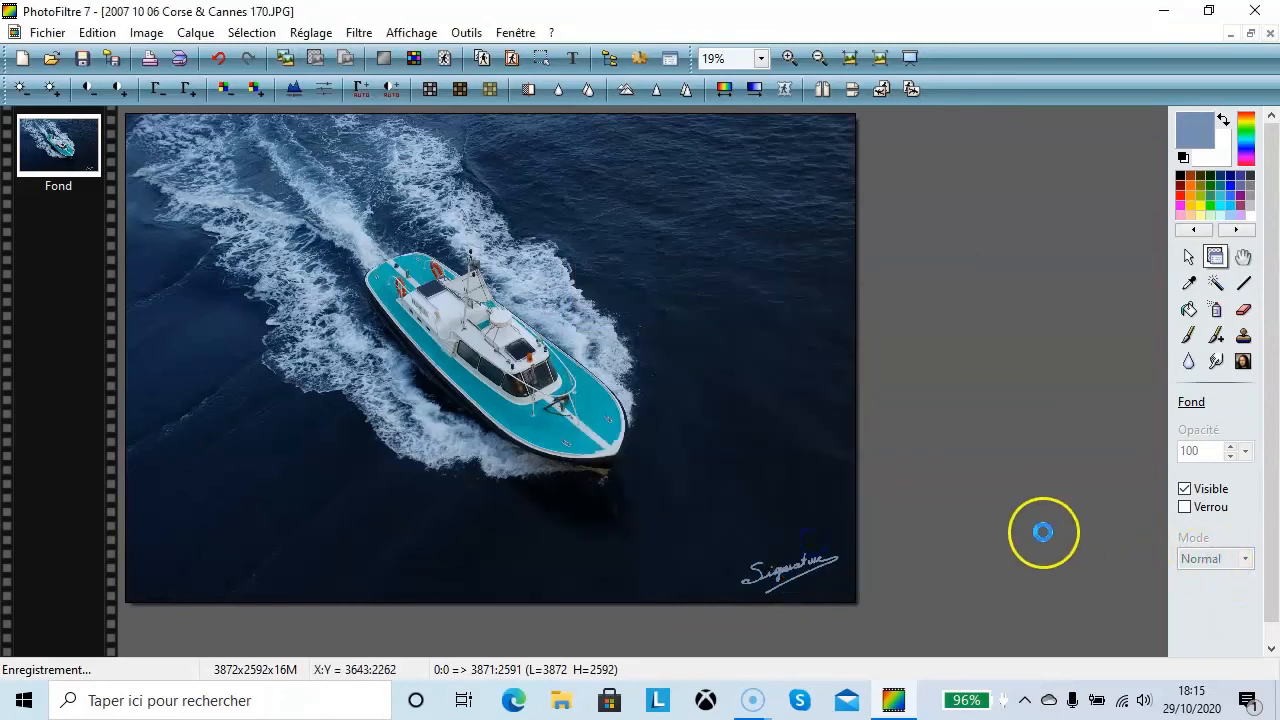